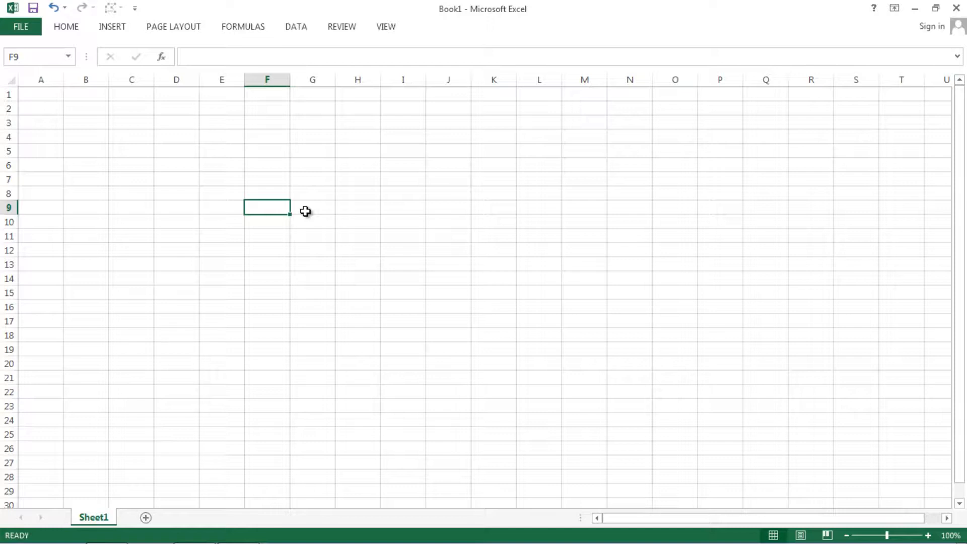
left_click(217, 209)
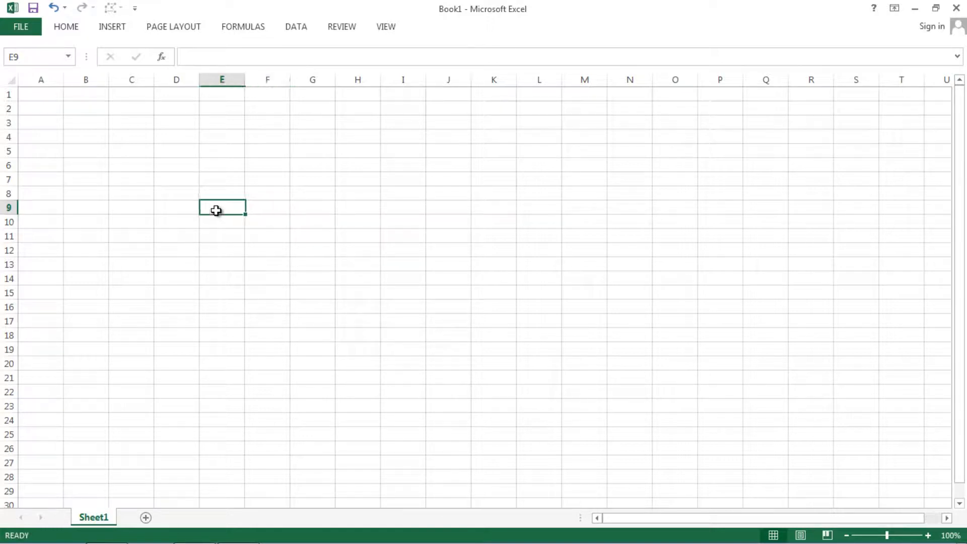
left_click(181, 203)
left_click(218, 207)
left_click(272, 203)
left_click(230, 191)
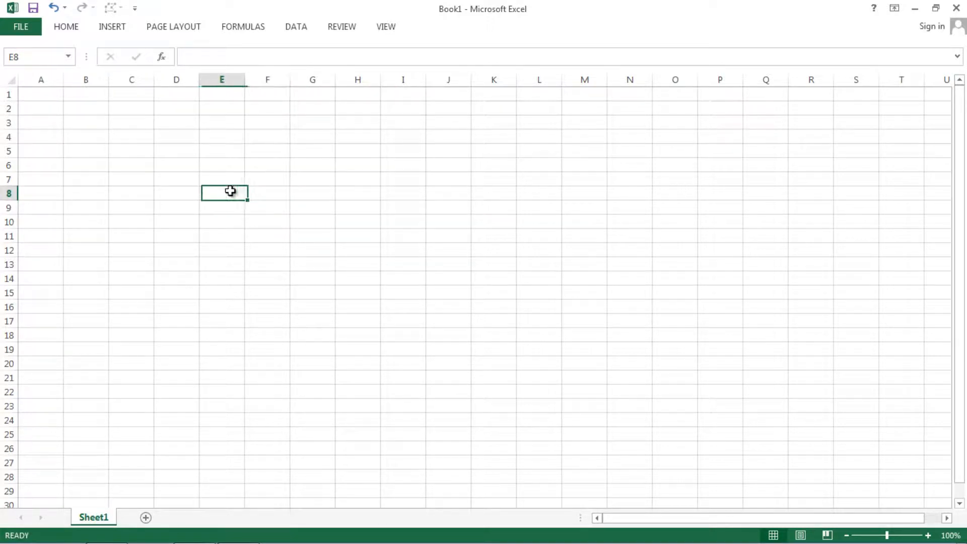
left_click(186, 184)
left_click(173, 161)
left_click(175, 153)
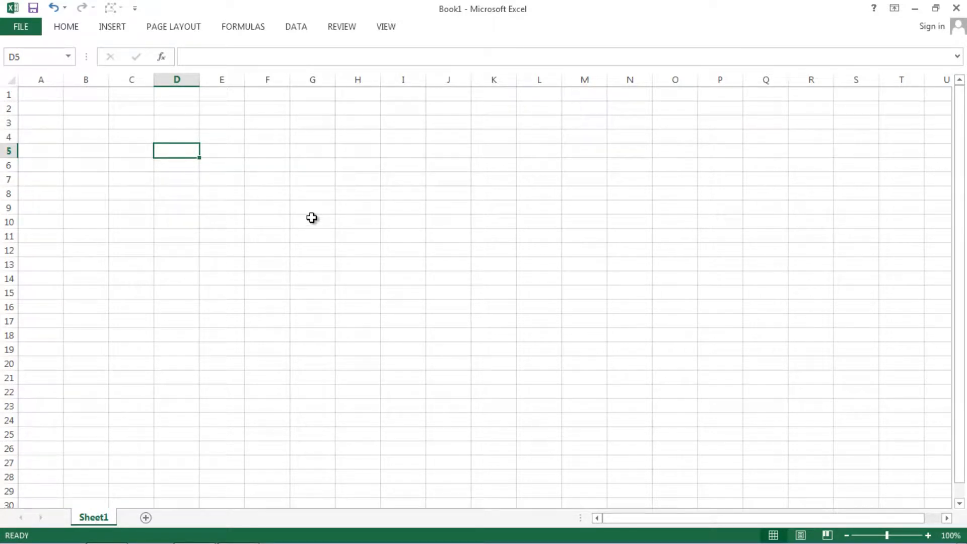
- Open the merging workbook from the chapt 9 exercise folder and enable editing
key("ctrl+o")
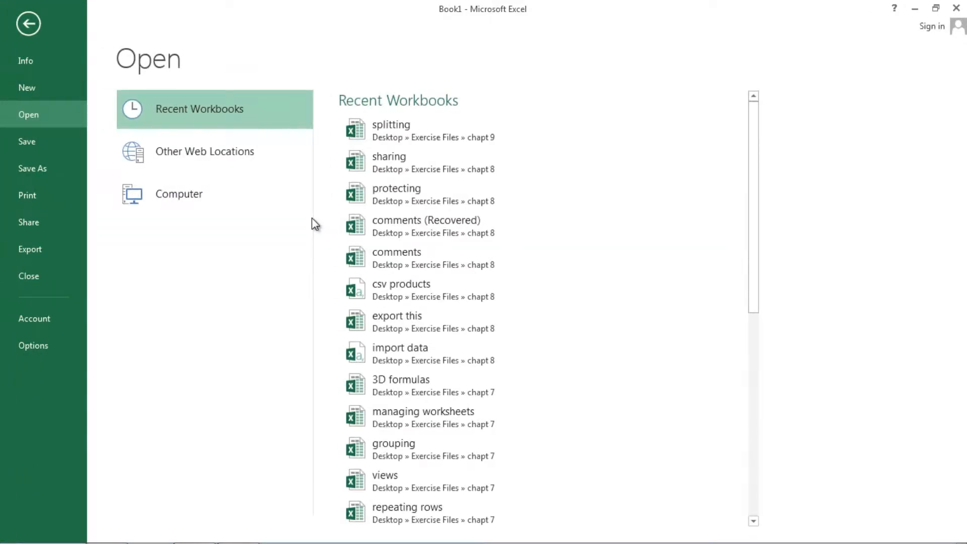
left_click(194, 189)
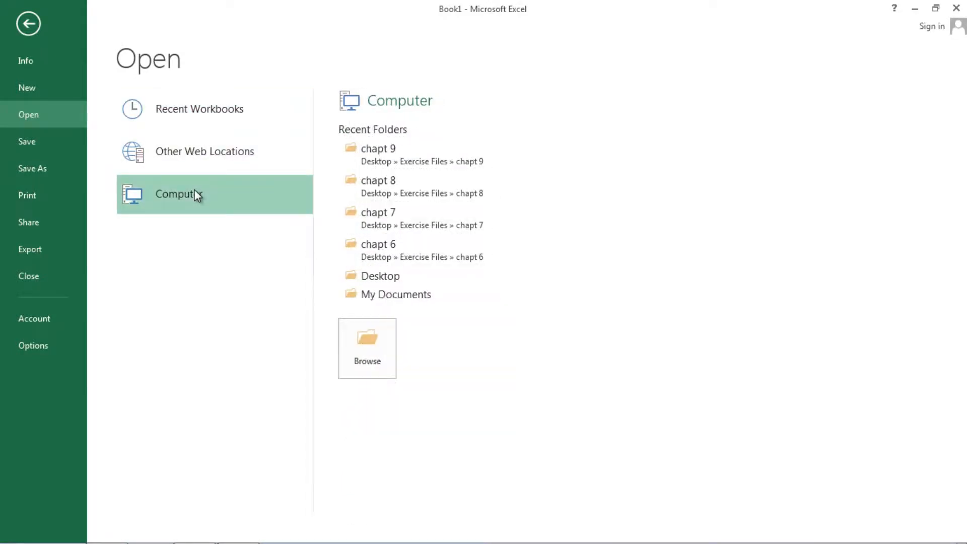
left_click(399, 165)
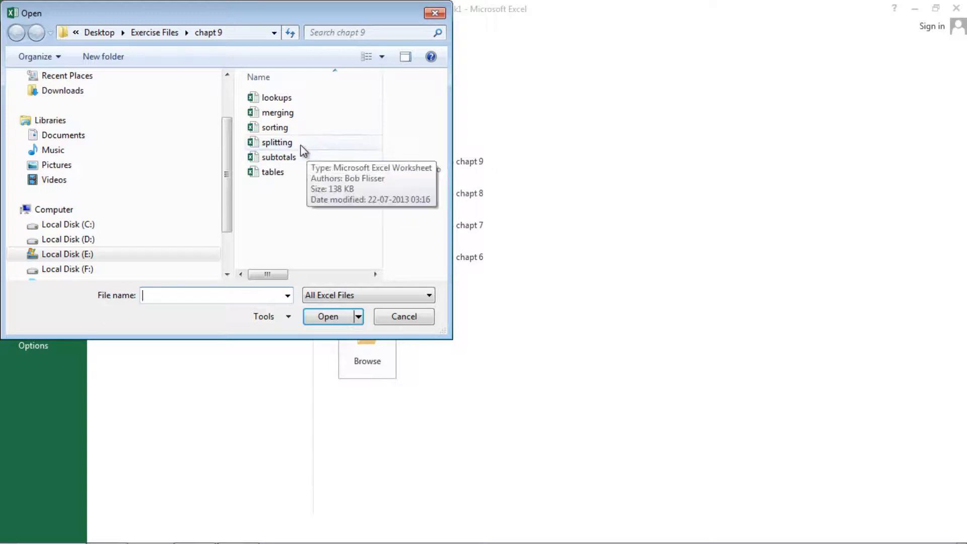
double_click(290, 118)
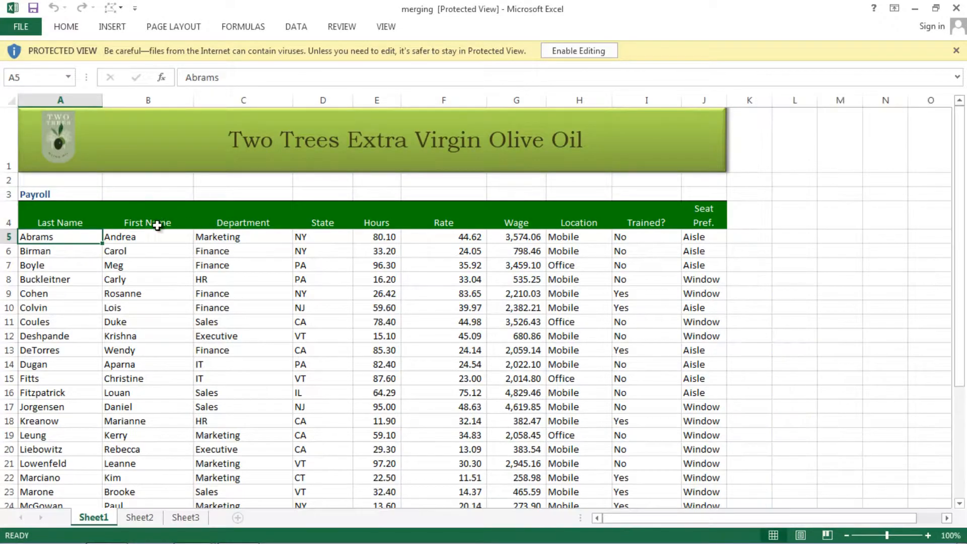
left_click(194, 298)
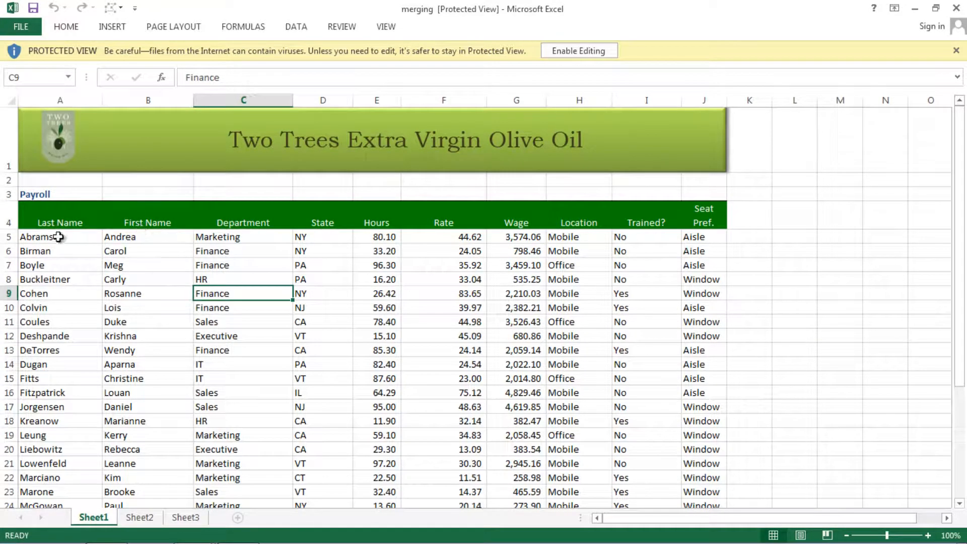
left_click(580, 53)
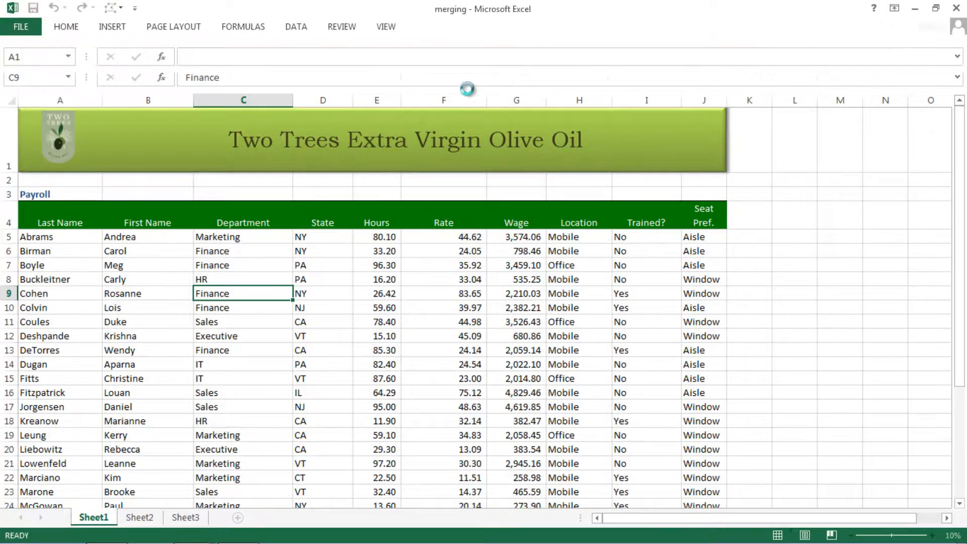
left_click(71, 217)
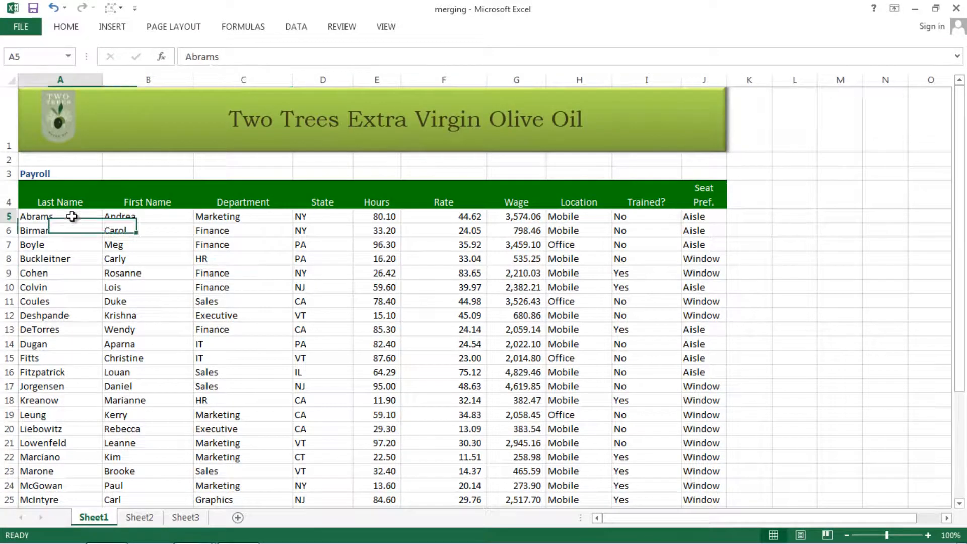
left_click(121, 219)
left_click(124, 241)
left_click(77, 218)
left_click(123, 216)
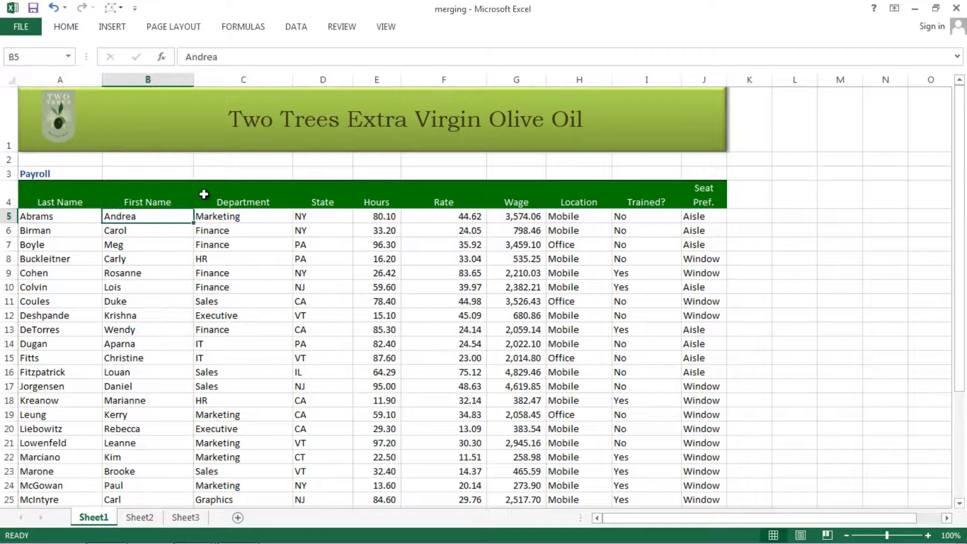
- Insert an entire blank column before the Department column in the payroll table
left_click(217, 201)
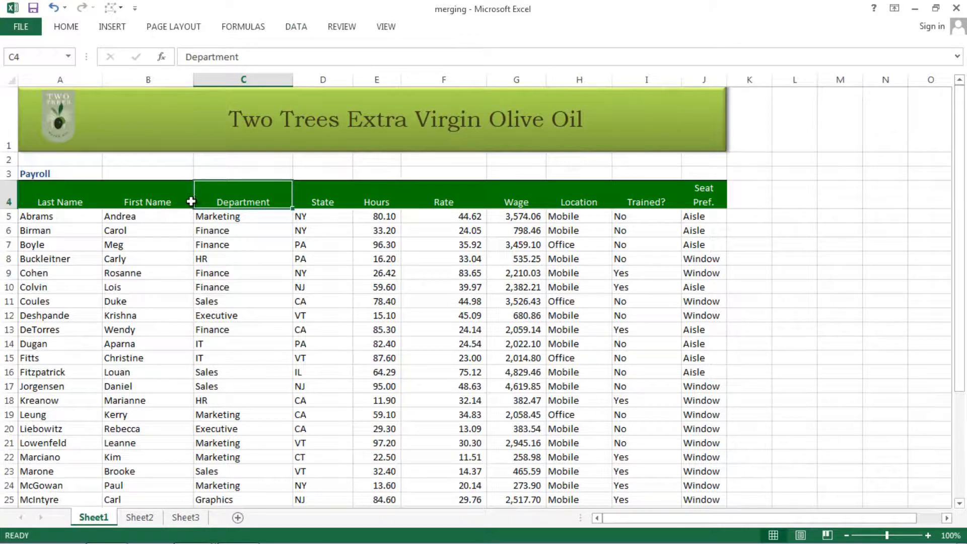
right_click(205, 201)
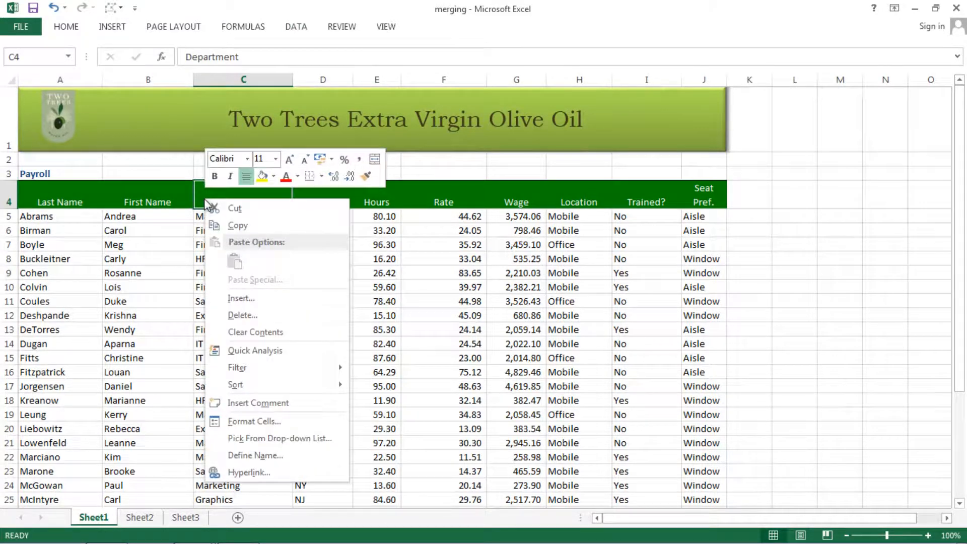
left_click(252, 301)
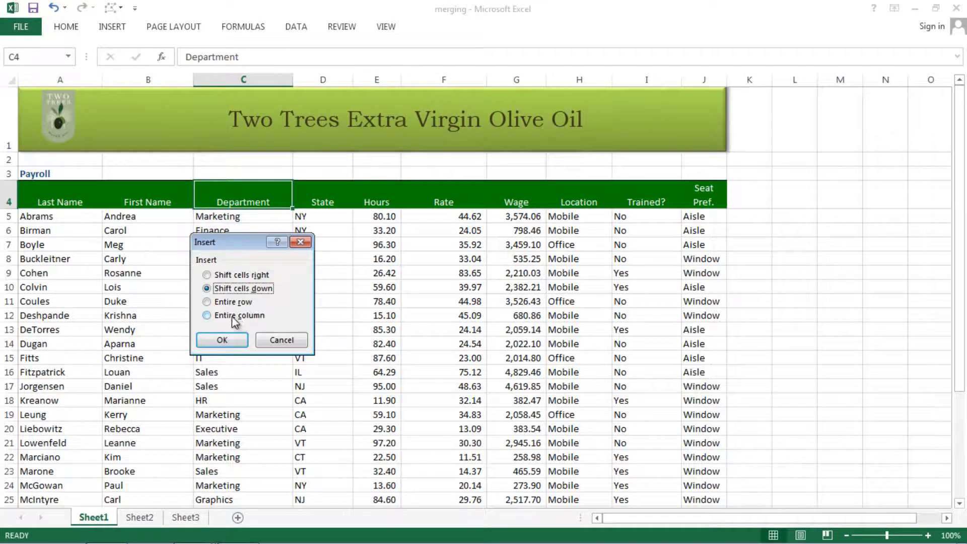
left_click(237, 316)
left_click(227, 340)
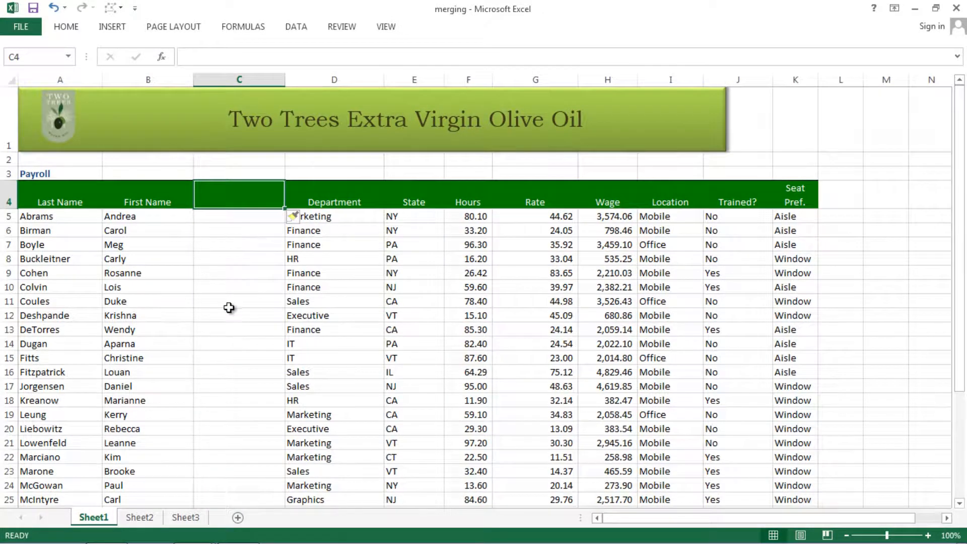
left_click(215, 217)
left_click(218, 195)
left_click(168, 198)
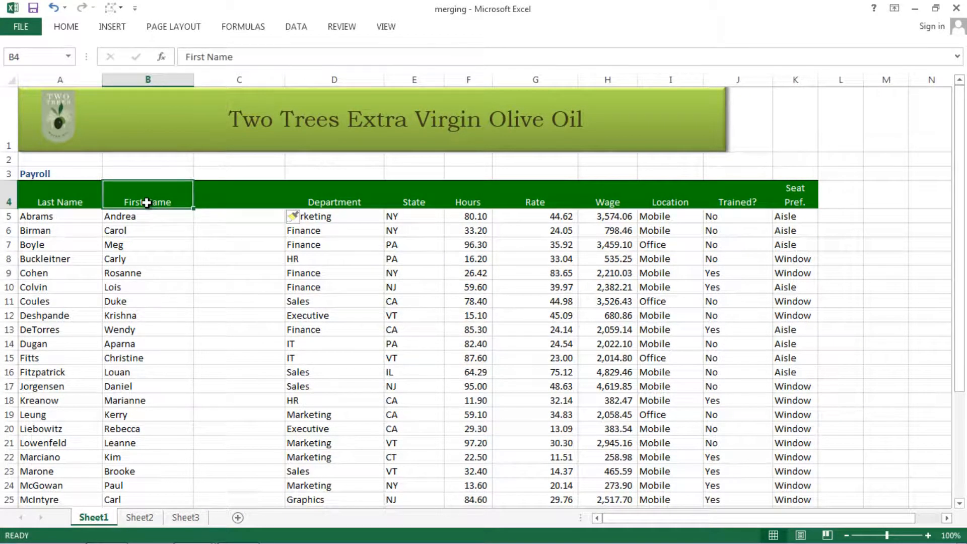
left_click(38, 217)
left_click(128, 217)
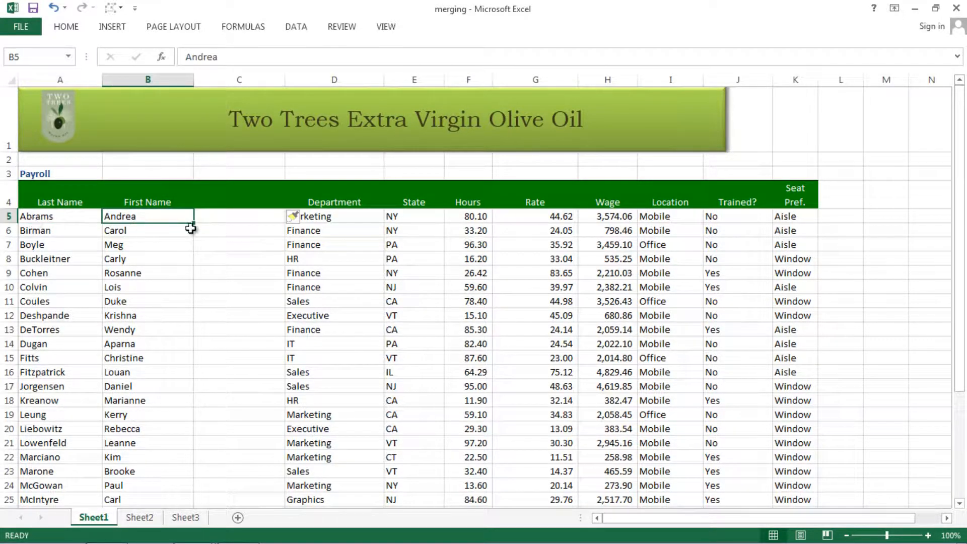
- Enter the formula =B5&A5 in cell C5 to join the first name and last name
left_click(216, 217)
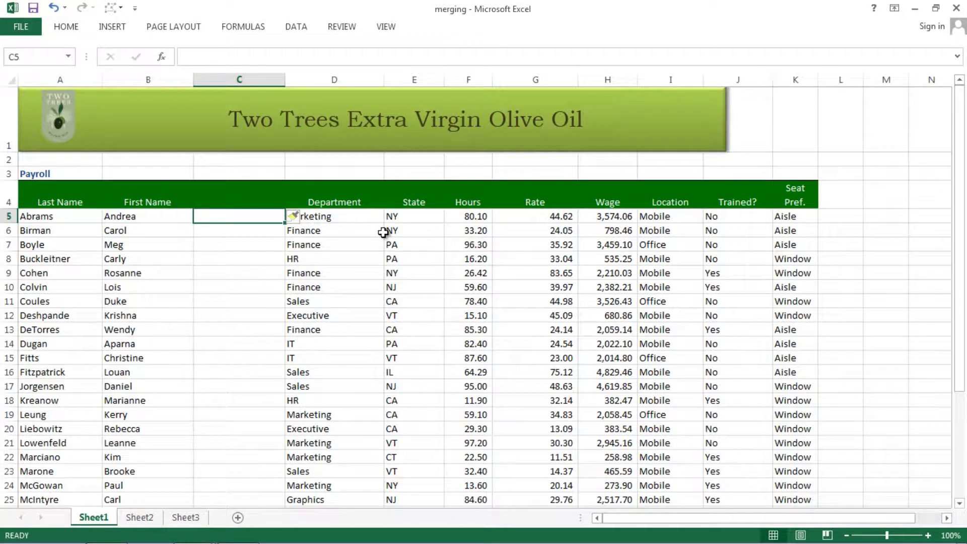
type("=")
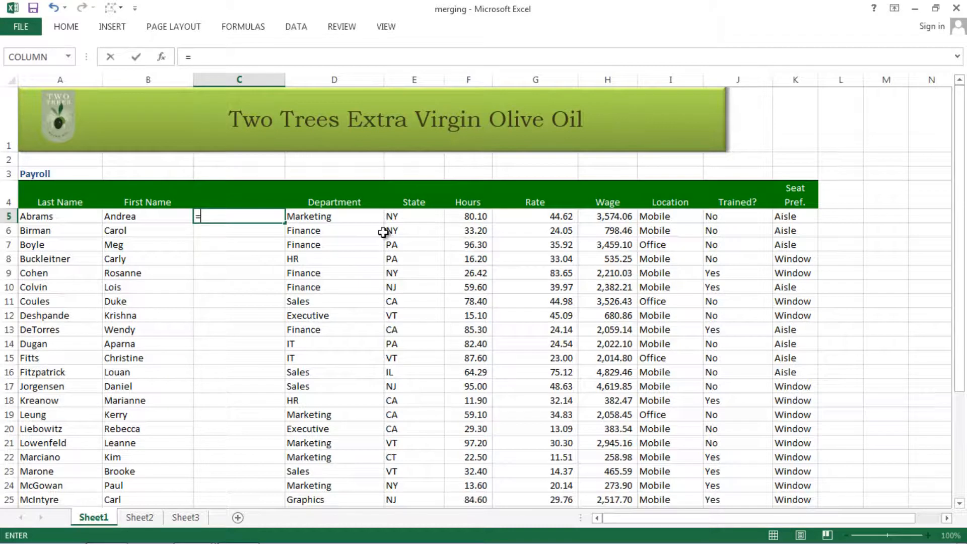
left_click(142, 218)
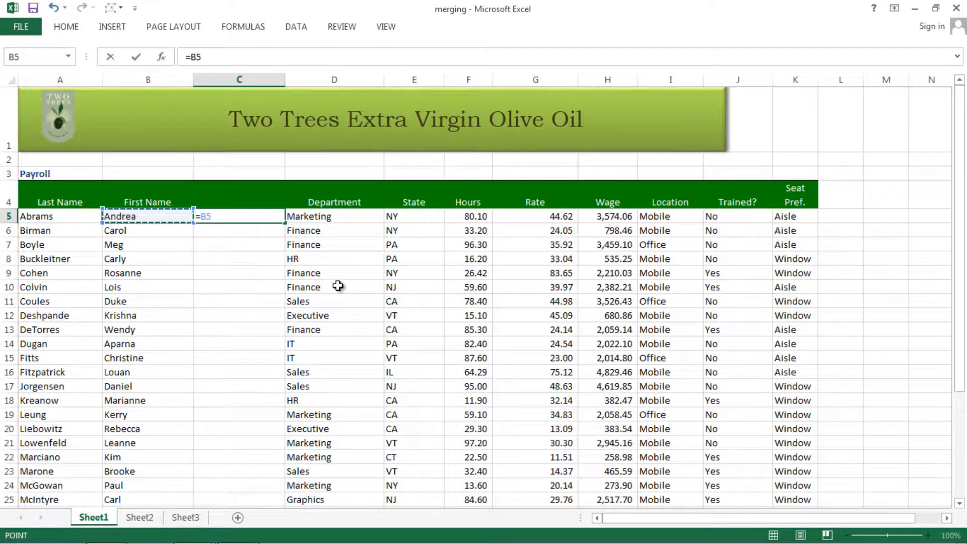
type("&")
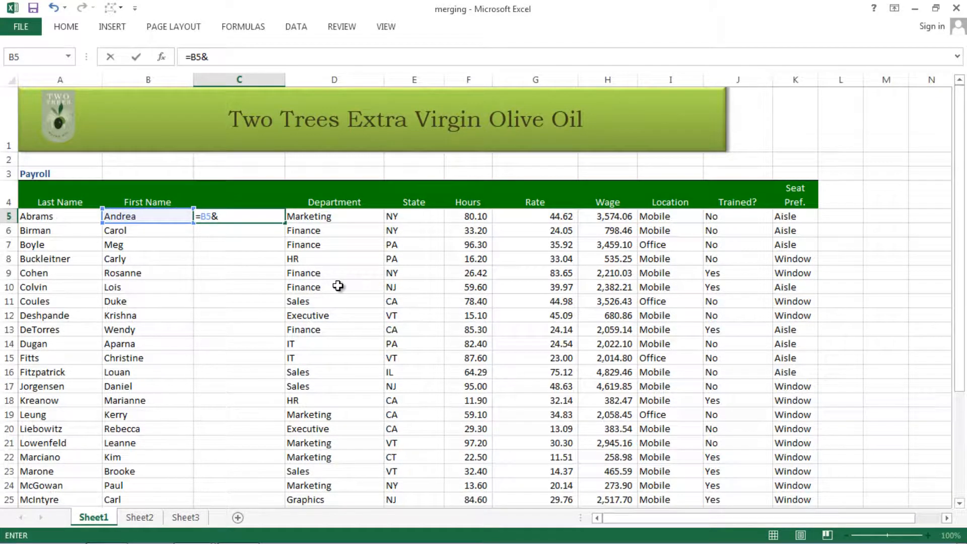
left_click(48, 217)
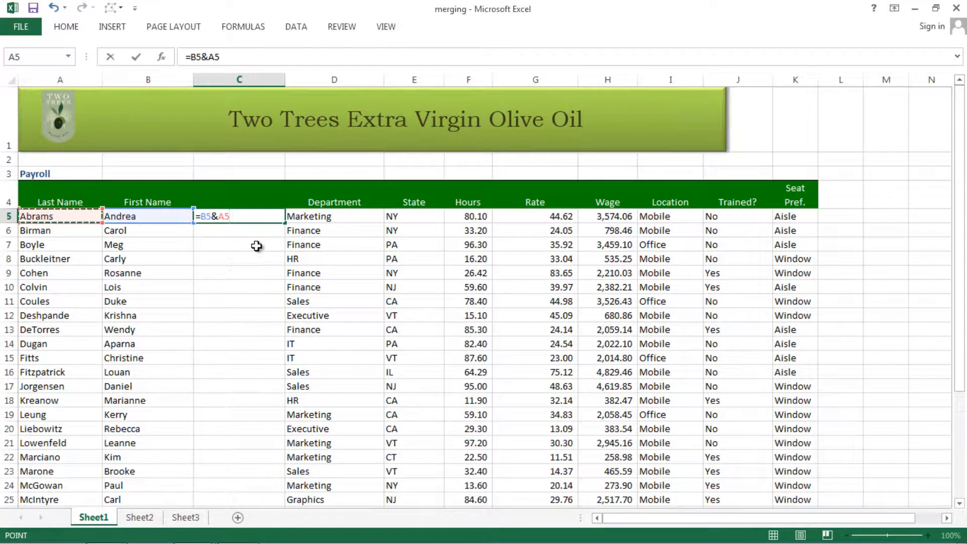
key("Return")
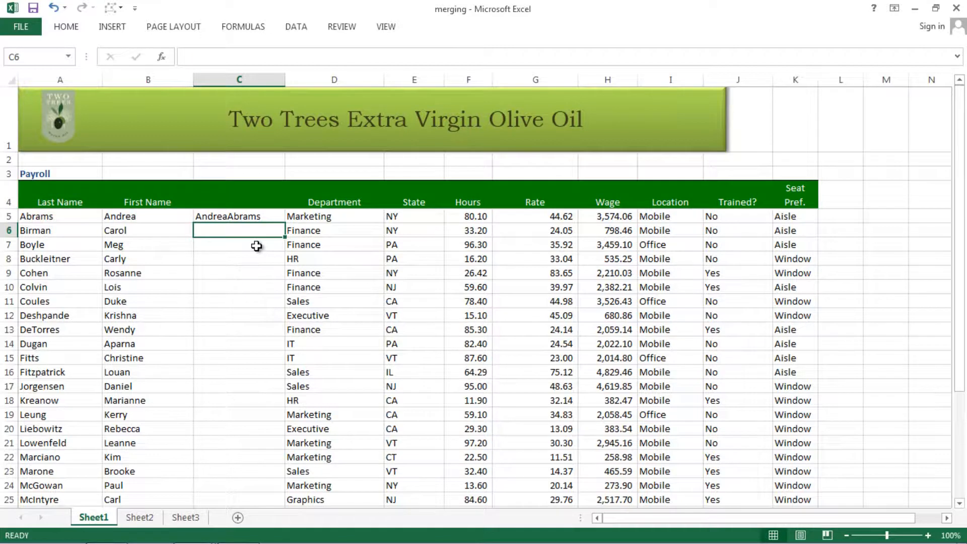
- Fill the C5 formula down the payroll list to row 39, then clear the filled cells
left_click(237, 215)
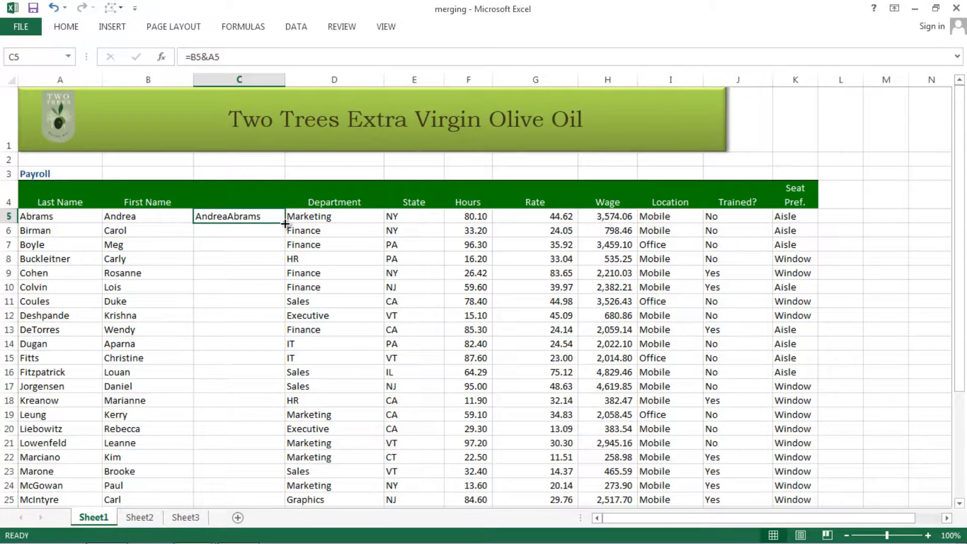
double_click(285, 223)
scroll(257, 254, "down", 1)
scroll(257, 254, "down", 5)
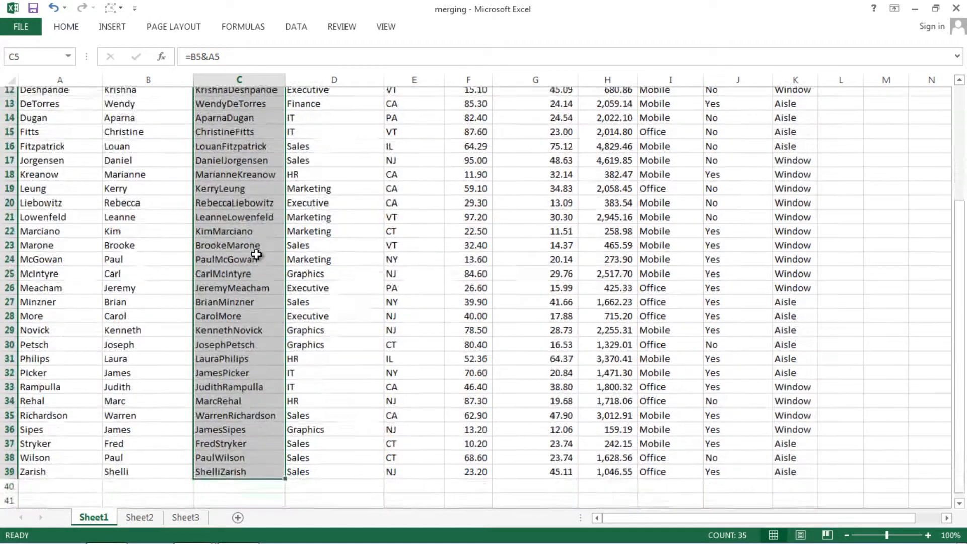
scroll(255, 249, "up", 6)
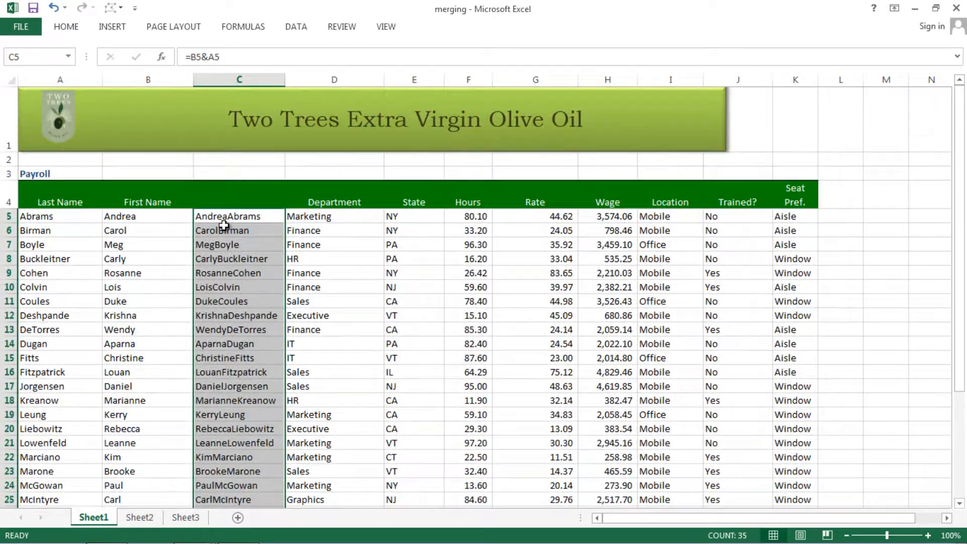
key("Delete")
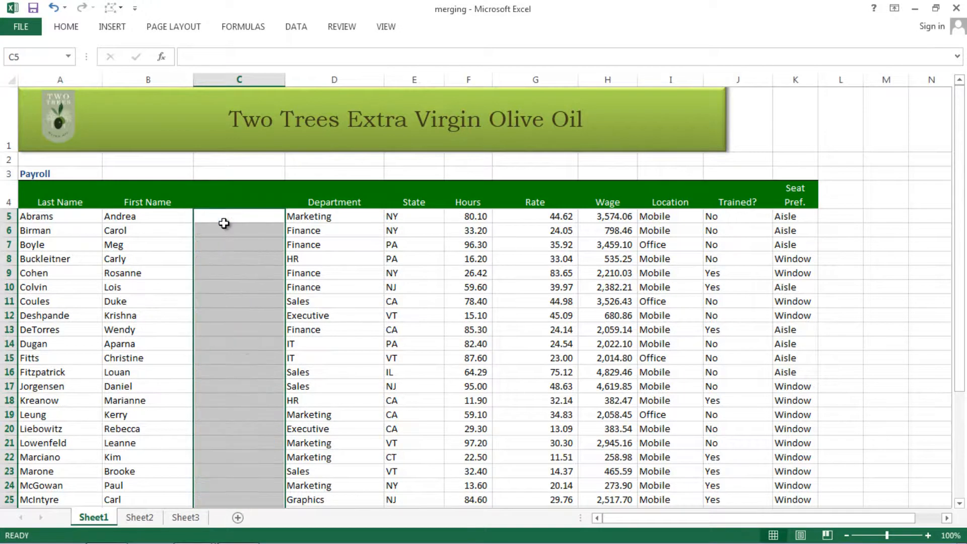
- Enter the formula =B5&" "&A5 in cell C5 to join first and last name with a space between them
left_click(233, 218)
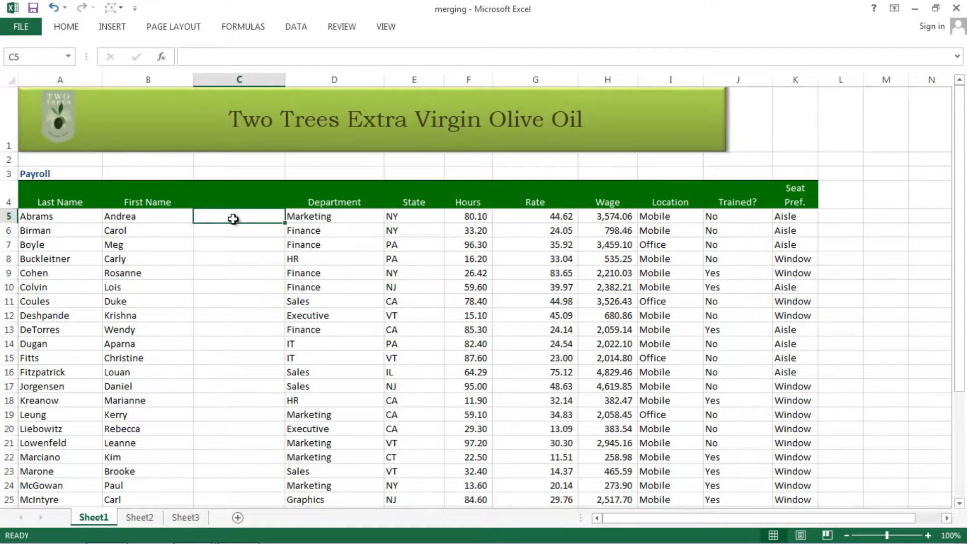
type("=")
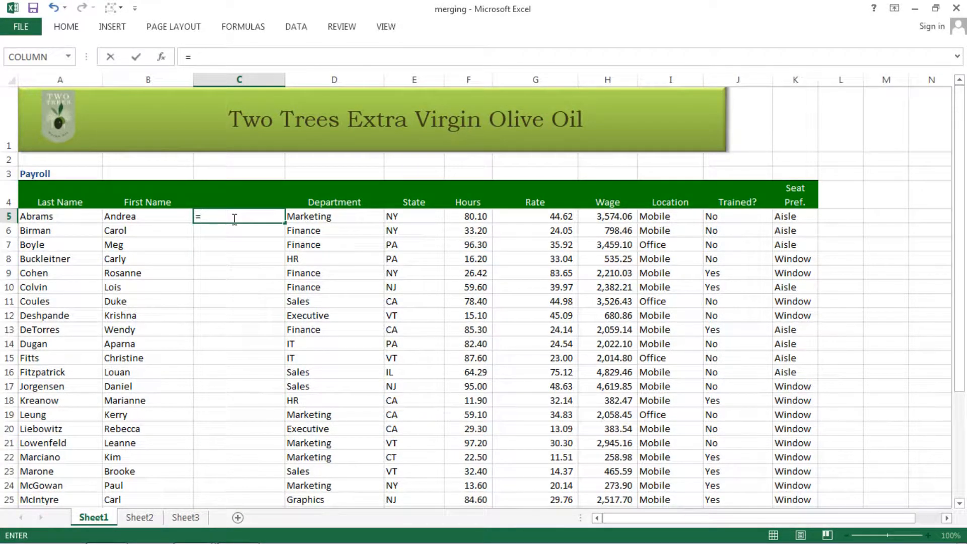
left_click(132, 216)
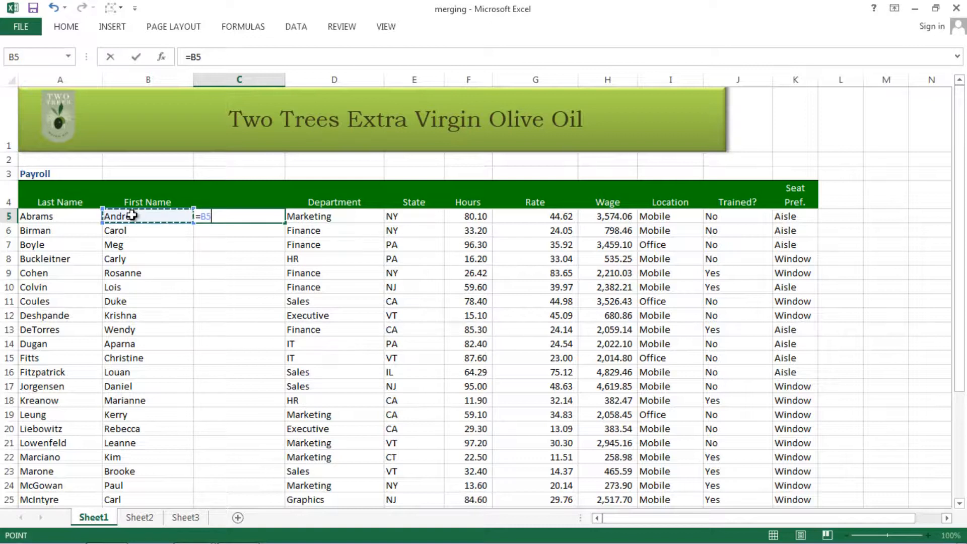
type("&\" \"&")
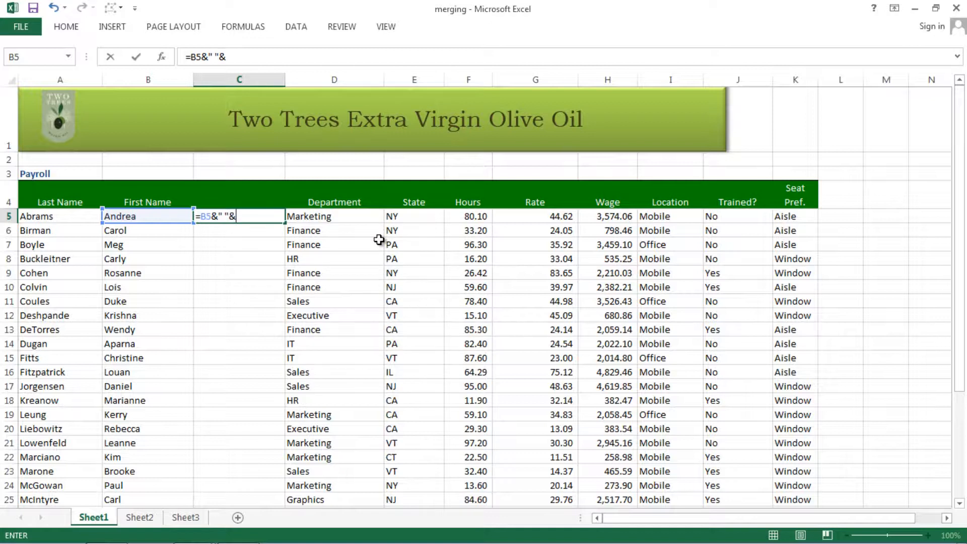
left_click(58, 216)
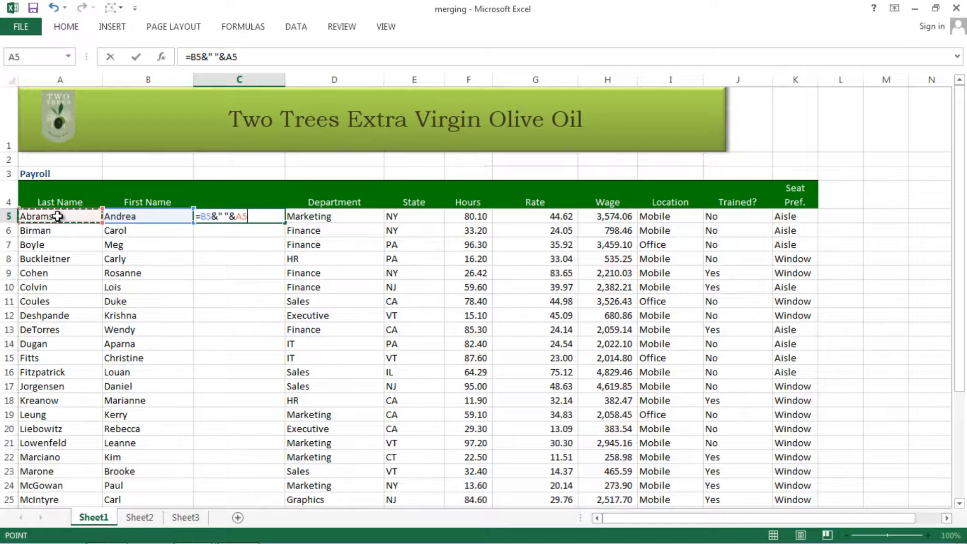
key("Return")
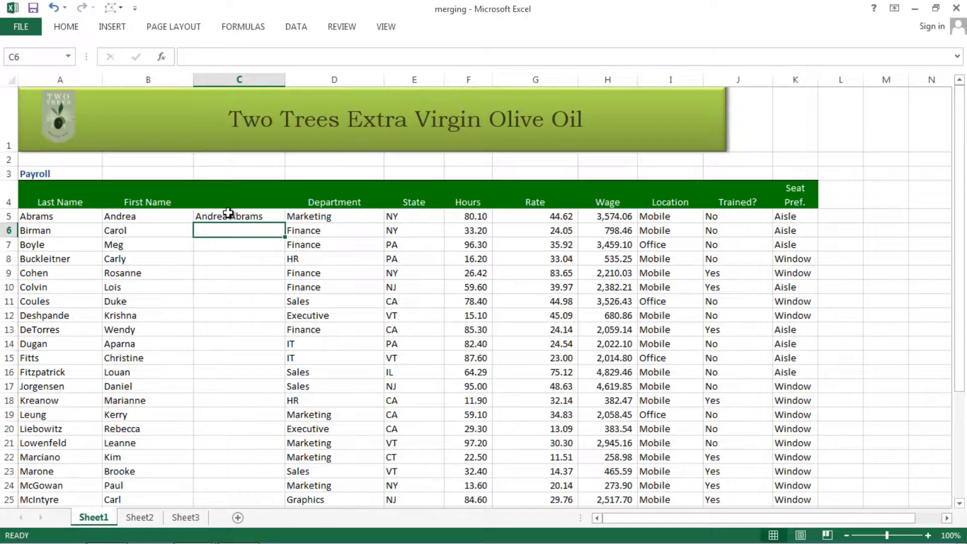
- Fill the name-joining formula from C5 down column C to the last payroll row, row 39
left_click(268, 217)
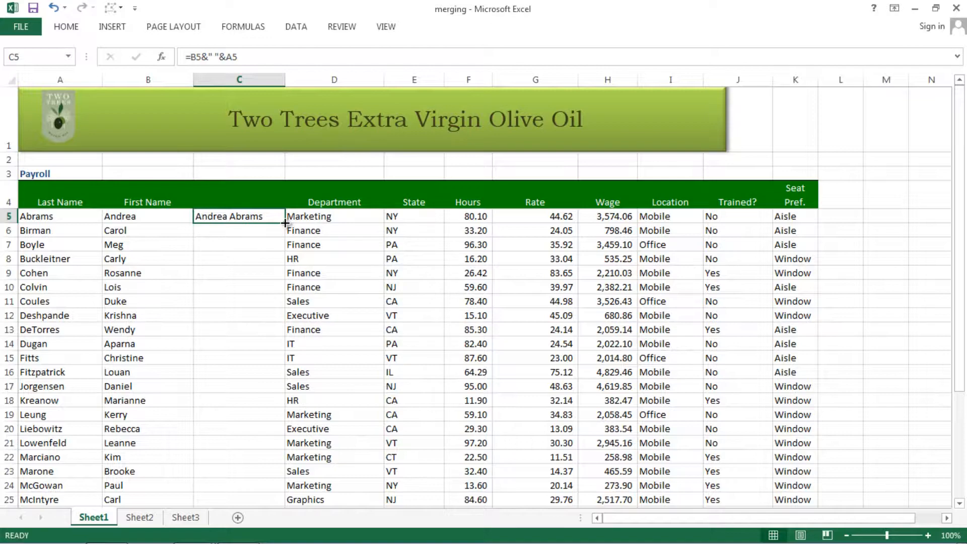
double_click(285, 223)
scroll(244, 271, "down", 3)
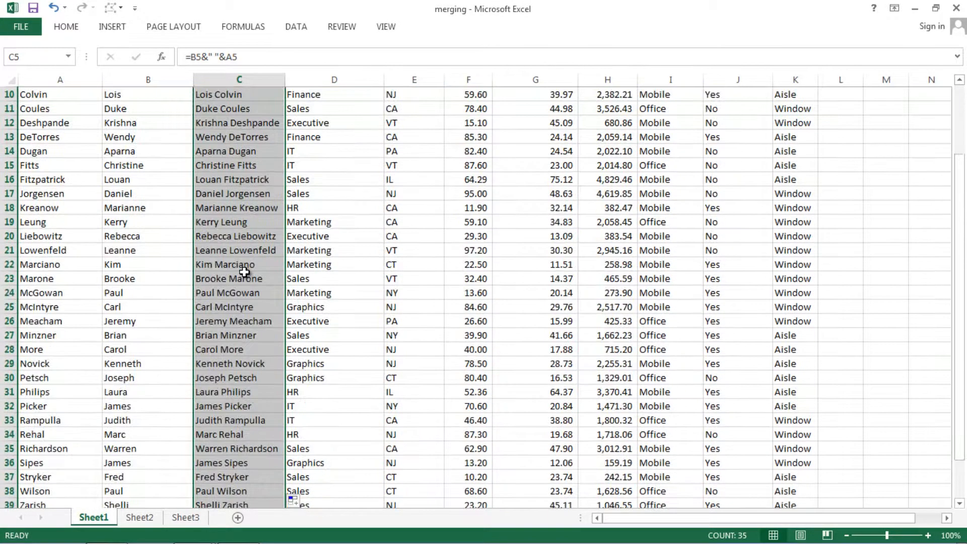
- Enter the header Name in cell C4 above the merged names
scroll(245, 272, "down", 3)
scroll(244, 272, "up", 5)
left_click(223, 166)
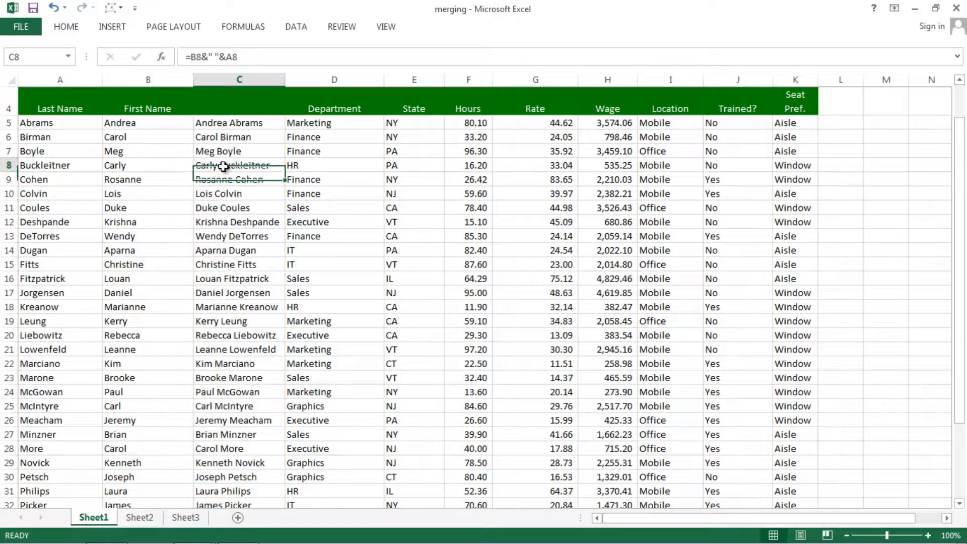
left_click(217, 221)
scroll(224, 202, "up", 2)
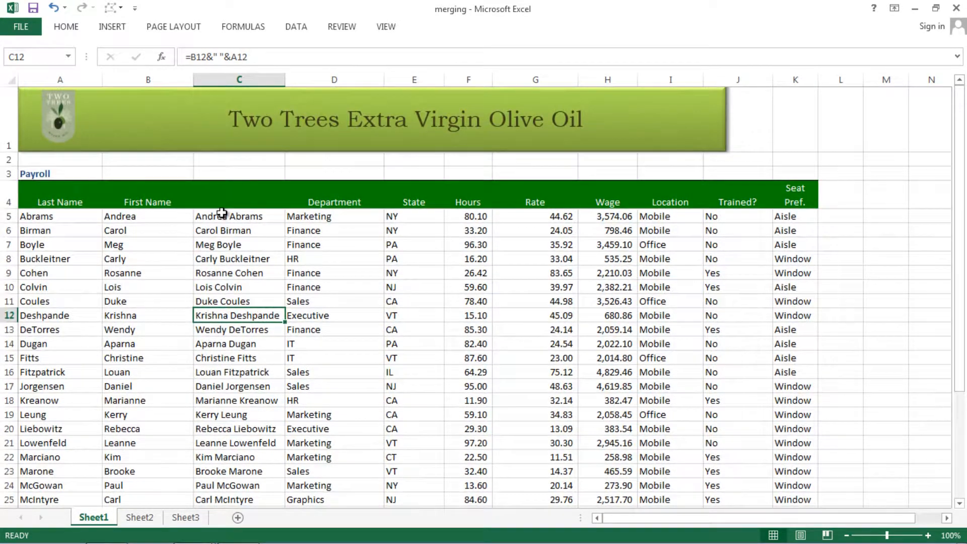
left_click(222, 213)
left_click(221, 195)
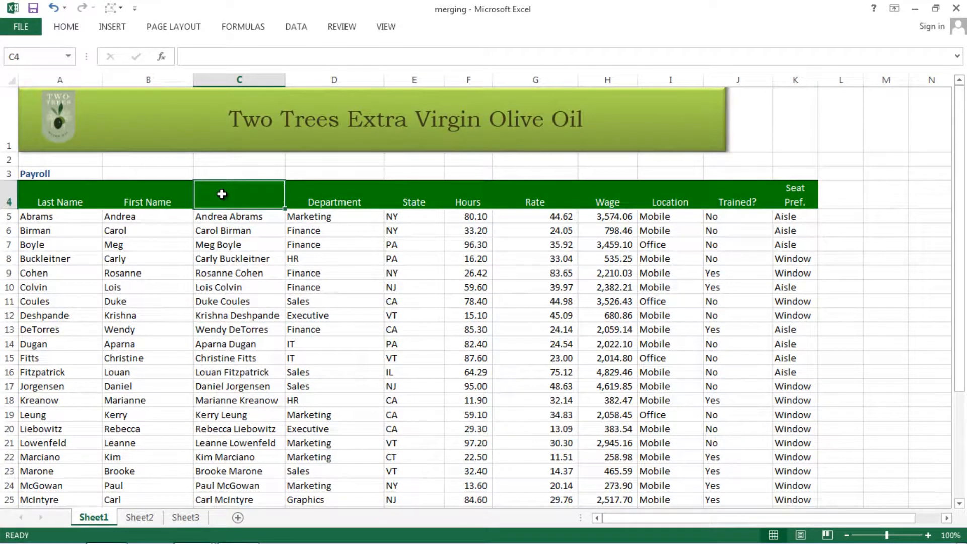
type("N")
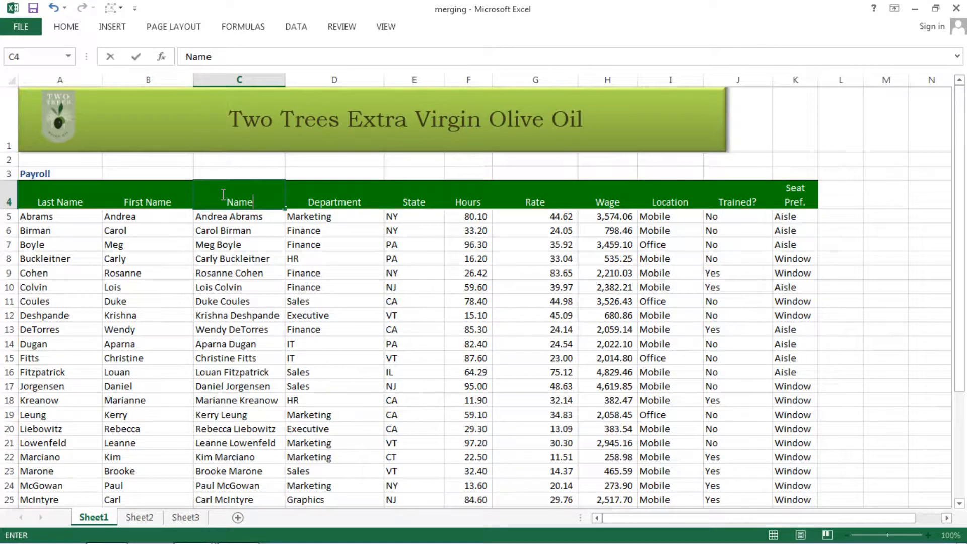
type("ame")
left_click(231, 170)
- Compare the Last Name and First Name cells with the formulas in the merged Name column
left_click(112, 199)
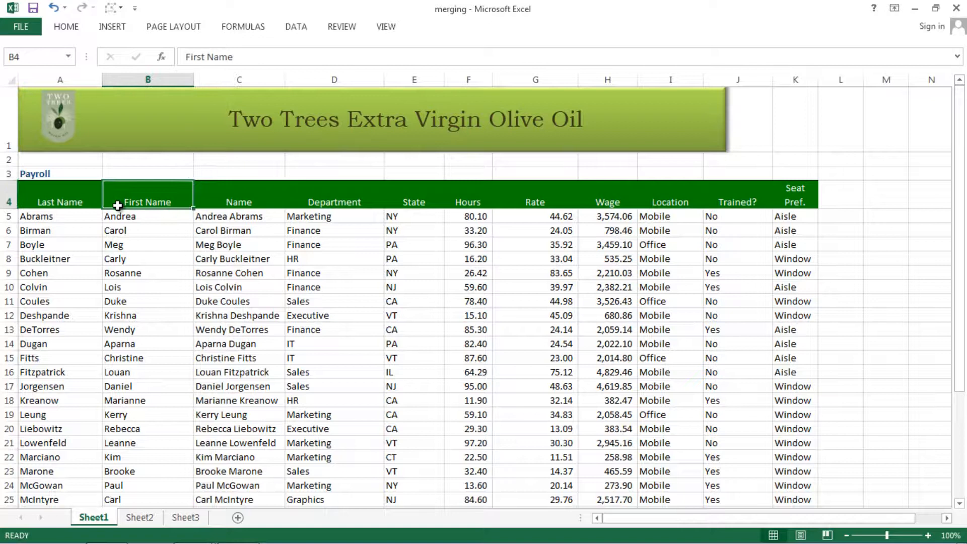
left_click(67, 200)
left_click(128, 193)
left_click(123, 230)
left_click(48, 244)
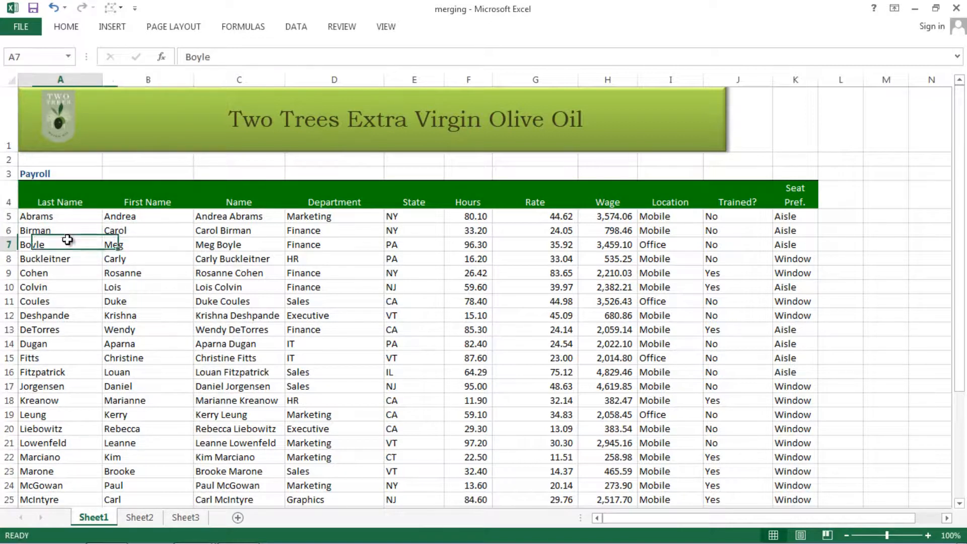
left_click(205, 233)
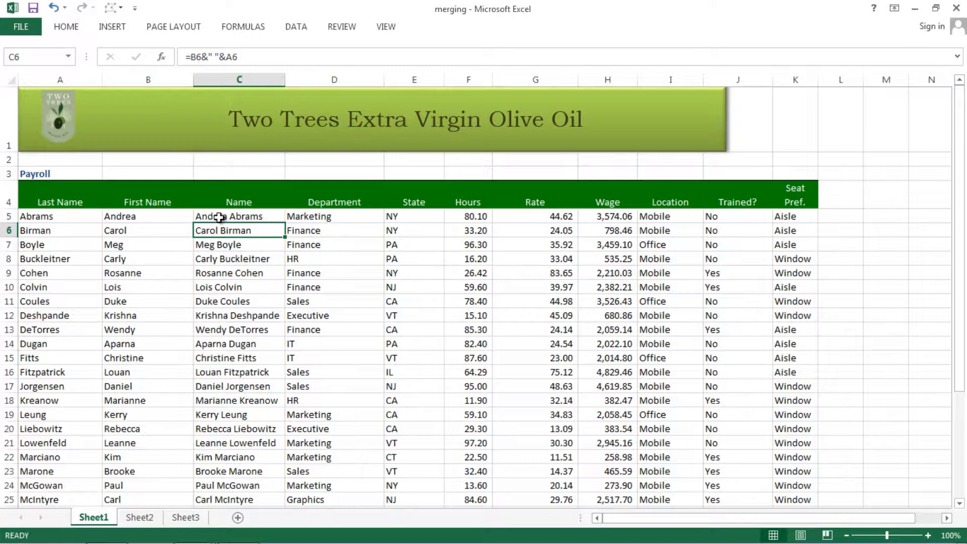
scroll(219, 217, "down", 1)
left_click(219, 217)
- Copy the merged names in C5:C39 and paste them back over the same cells as values only
left_click(221, 123)
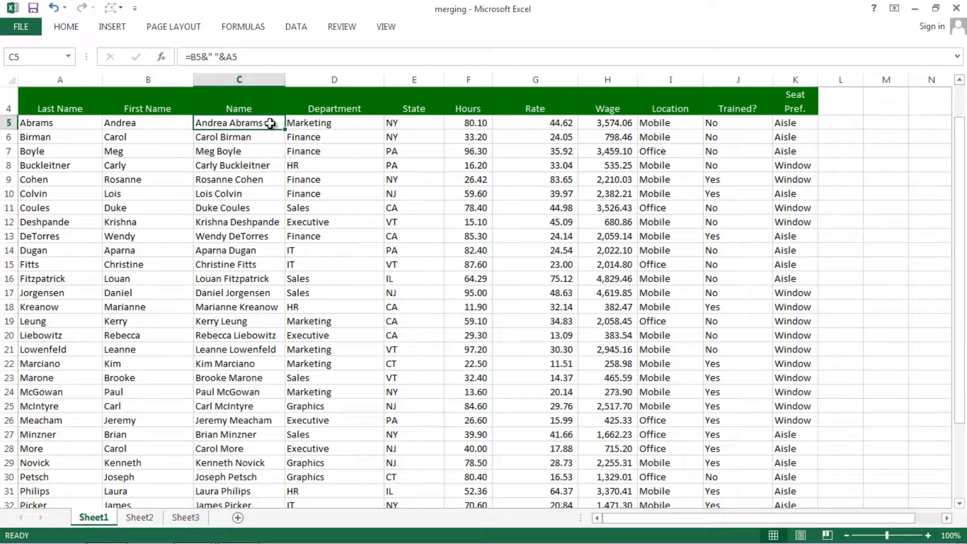
key("ctrl+shift+Down")
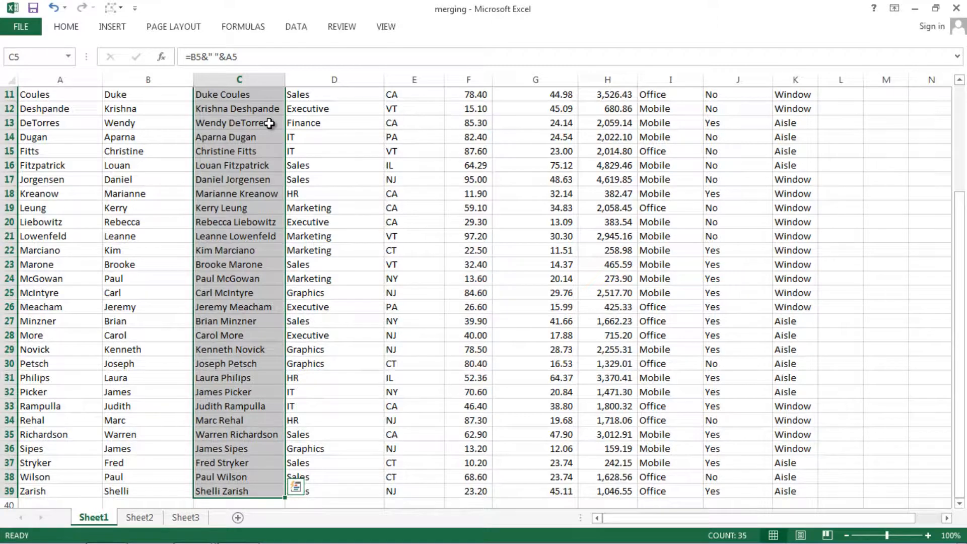
key("ctrl+c")
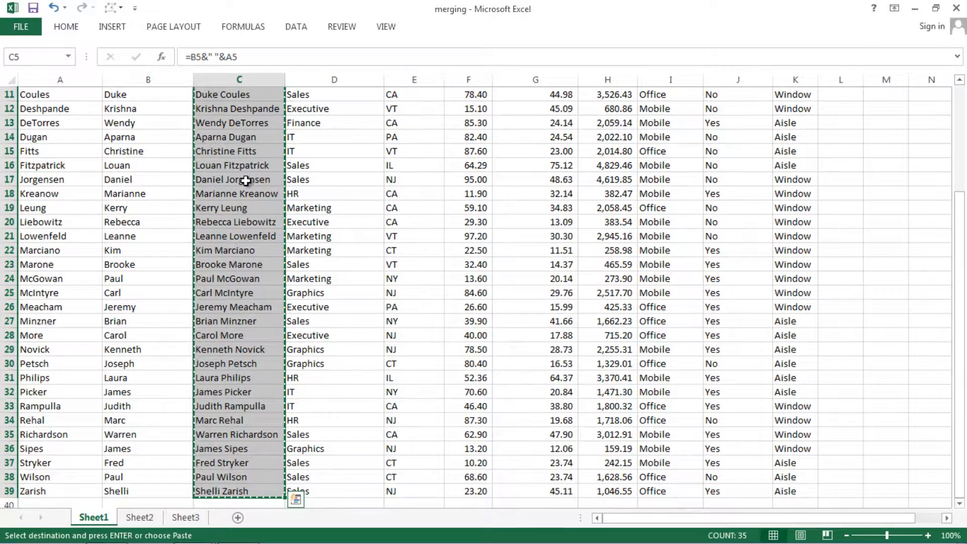
scroll(245, 180, "up", 3)
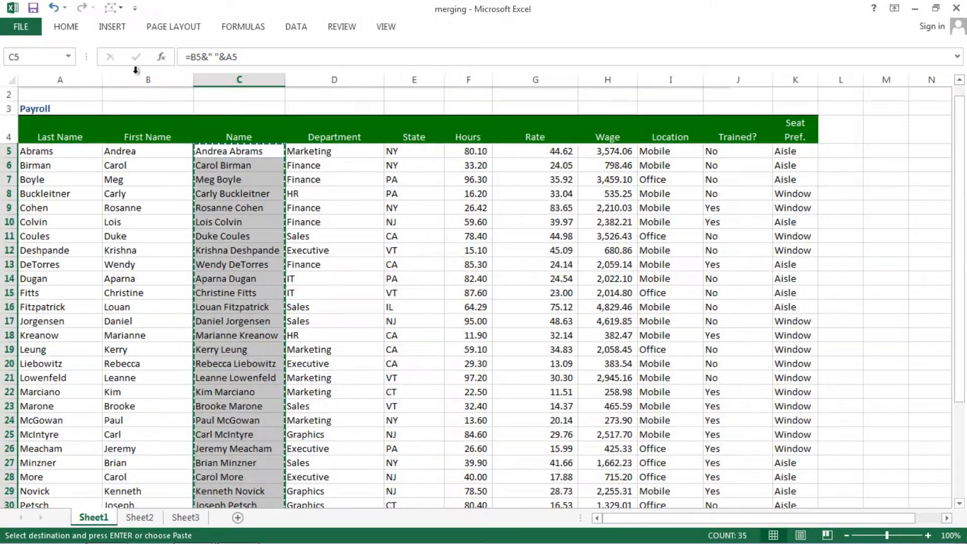
left_click(56, 30)
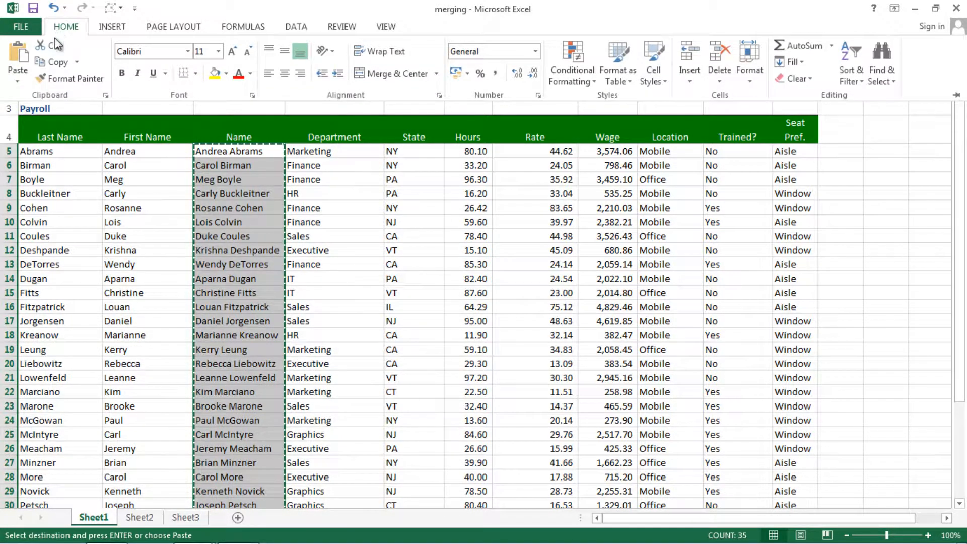
left_click(18, 80)
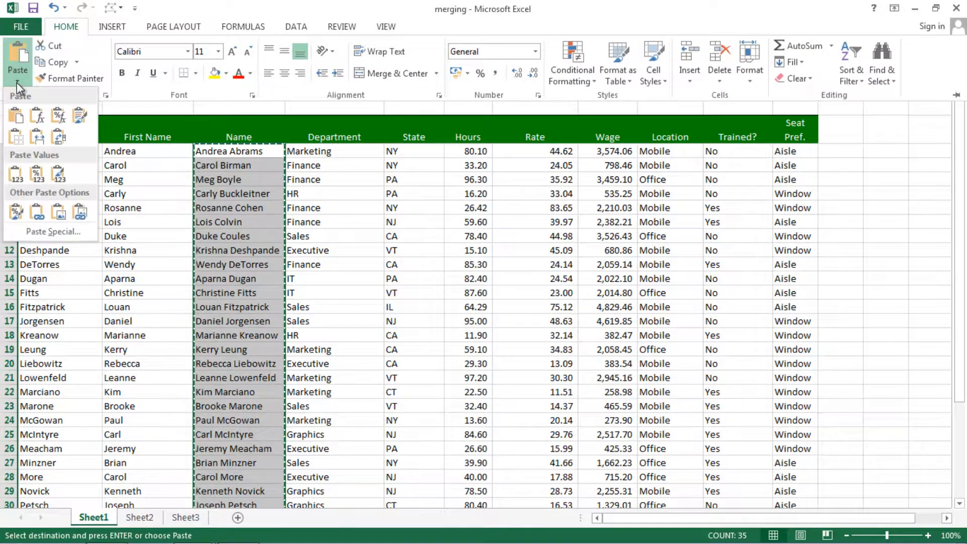
left_click(15, 176)
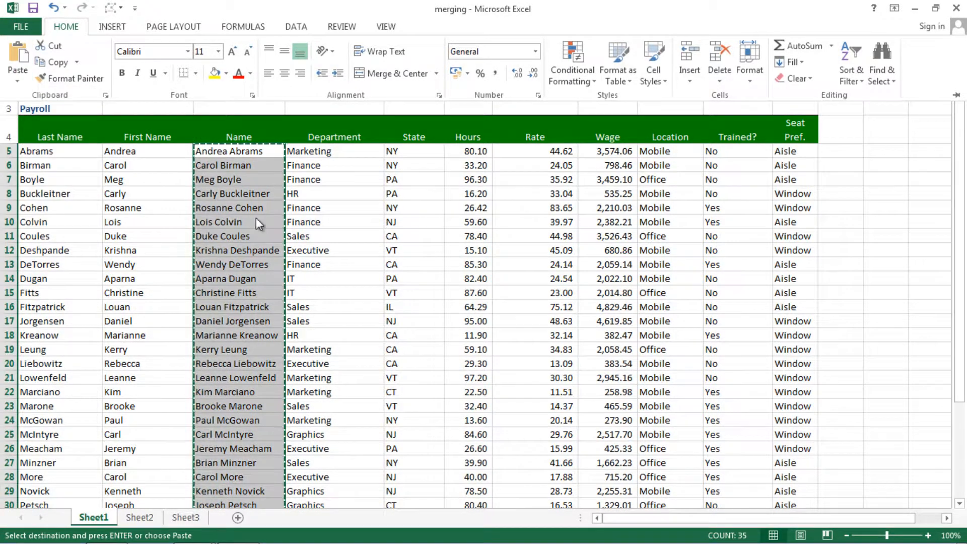
- Inspect several cells in the Name column for plain text instead of formulas, then clear the copy marquee
left_click(235, 195)
left_click(236, 180)
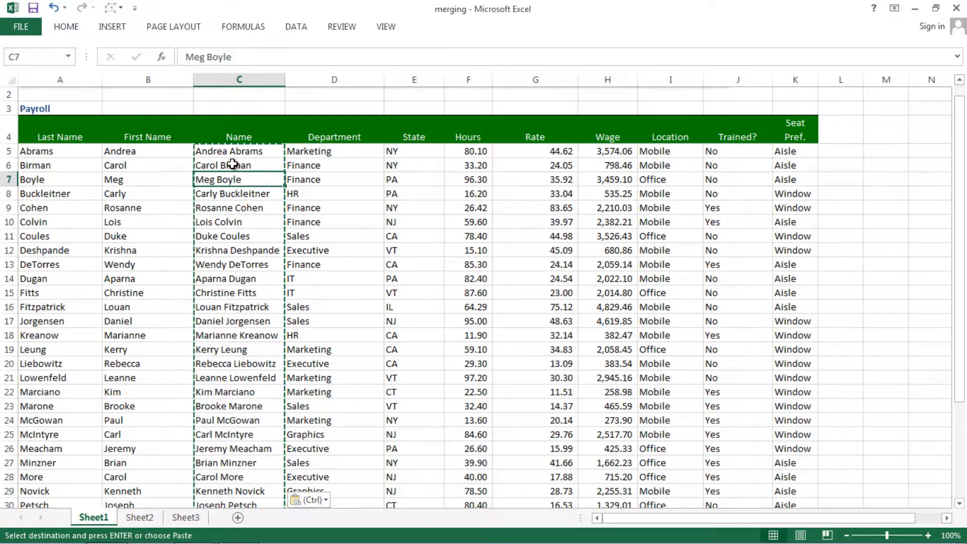
left_click(233, 165)
left_click(238, 204)
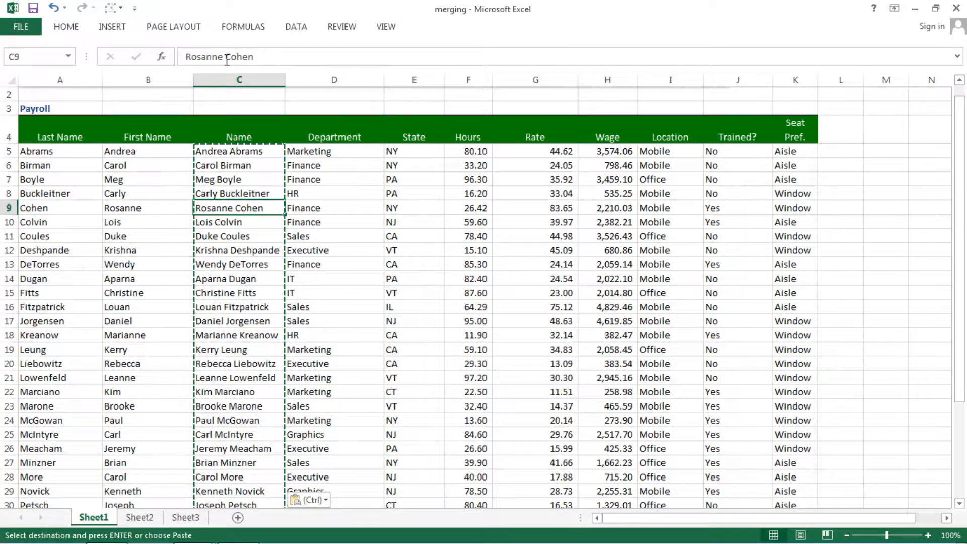
left_click(237, 178)
left_click(233, 154)
left_click(229, 195)
left_click(230, 264)
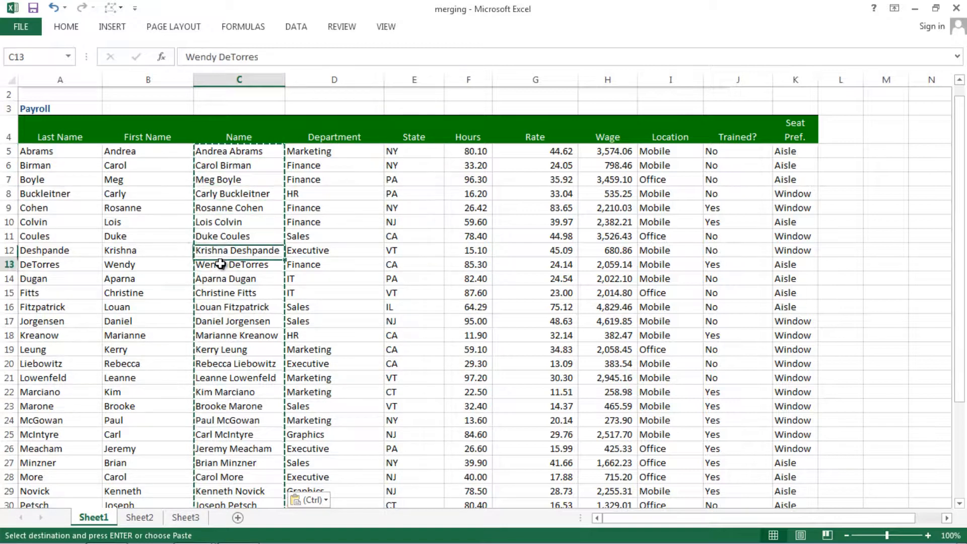
left_click(231, 192)
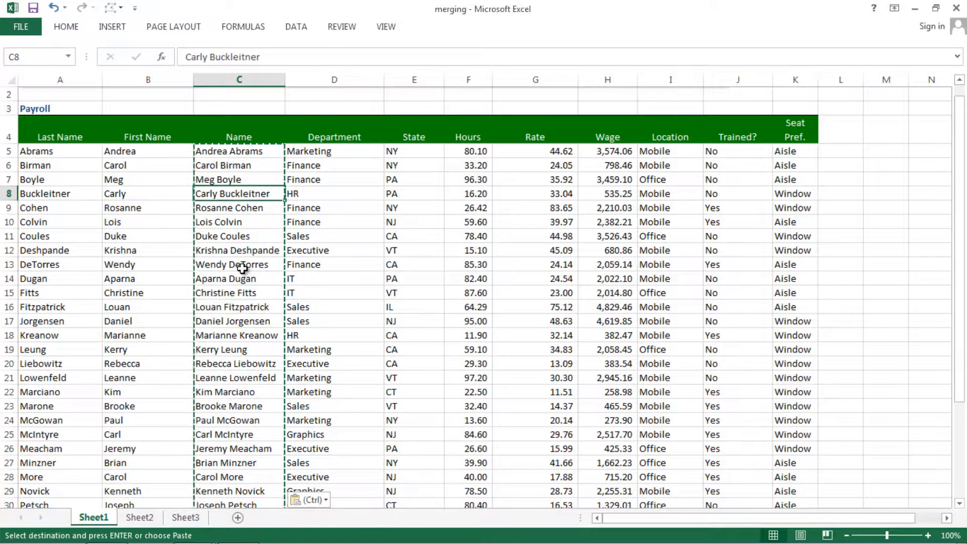
left_click(227, 305)
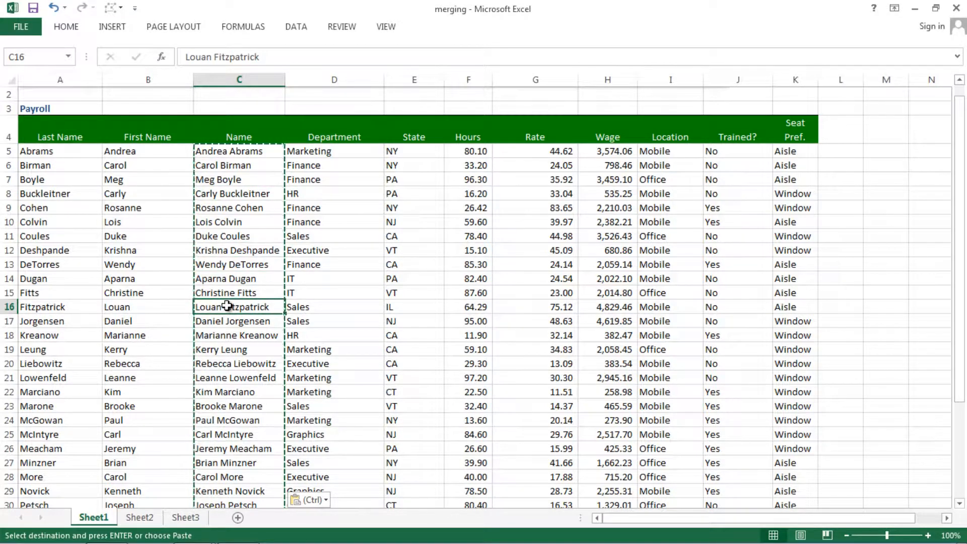
key("Escape")
- Move the Payroll title from A3 to C3 and shift the logo picture across the banner to column C
left_click(145, 182)
scroll(137, 156, "up", 1)
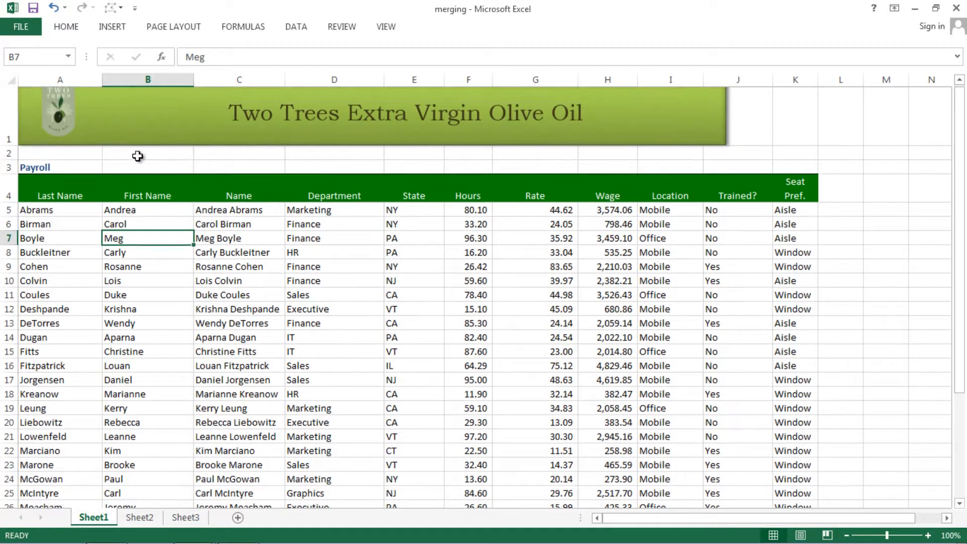
left_click(33, 173)
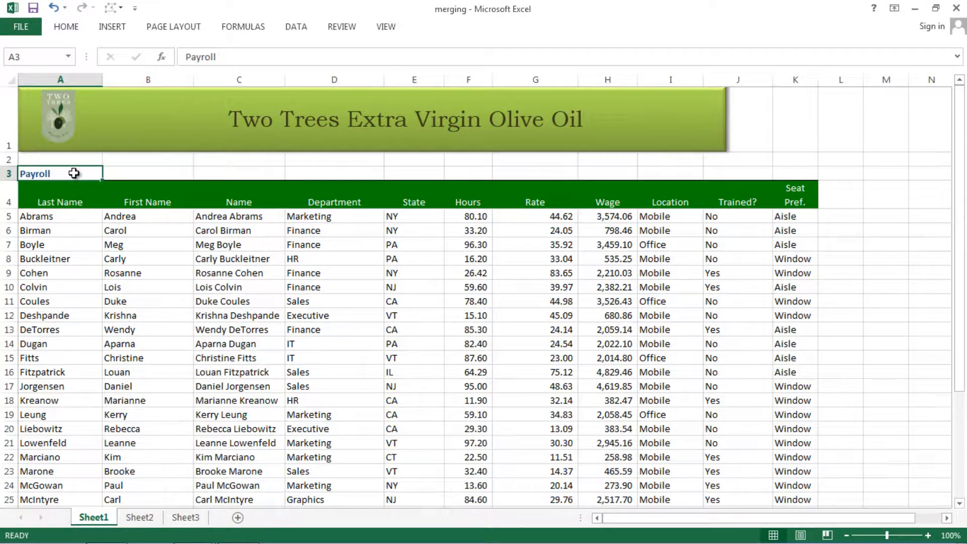
left_click_drag(77, 168, 247, 174)
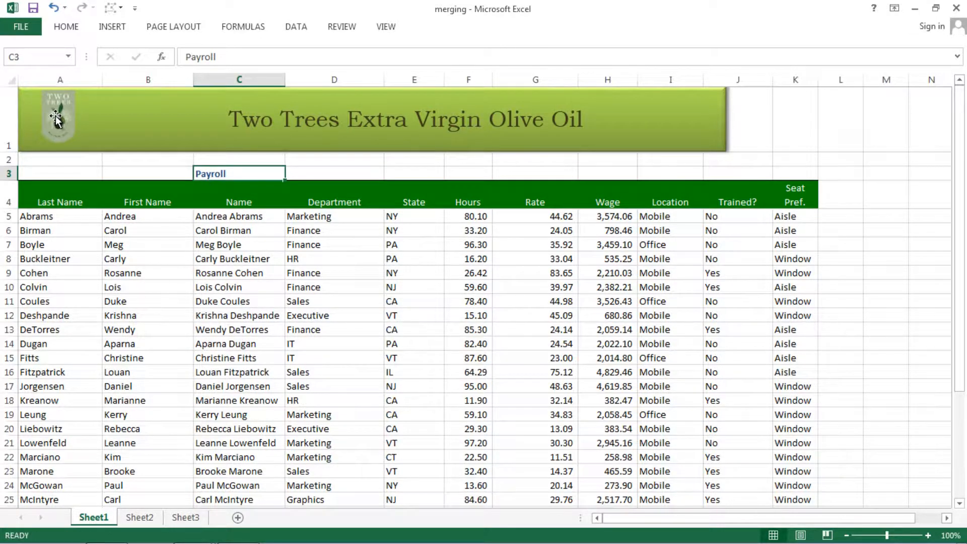
left_click_drag(56, 118, 204, 122)
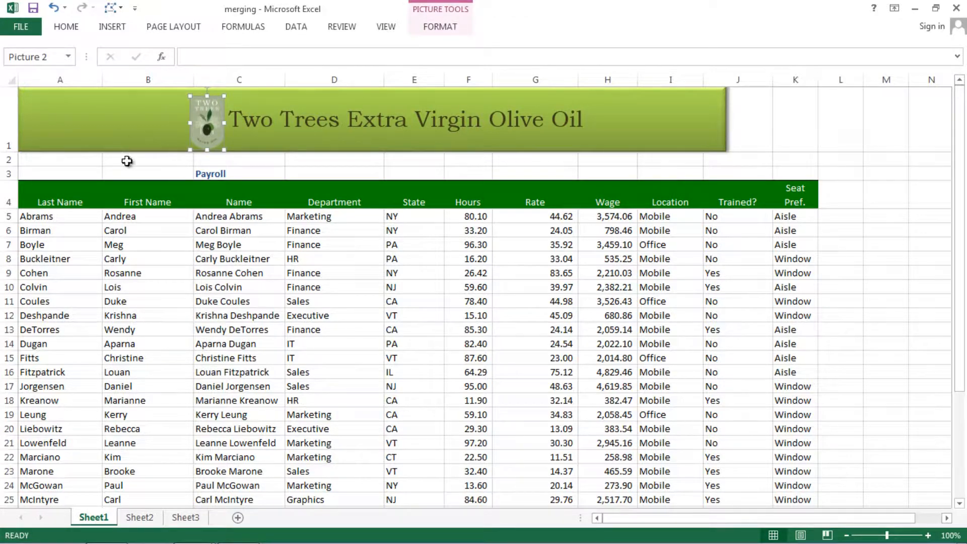
- Delete the Last Name and First Name columns, A and B, from the sheet
left_click_drag(127, 79, 74, 75)
right_click(74, 77)
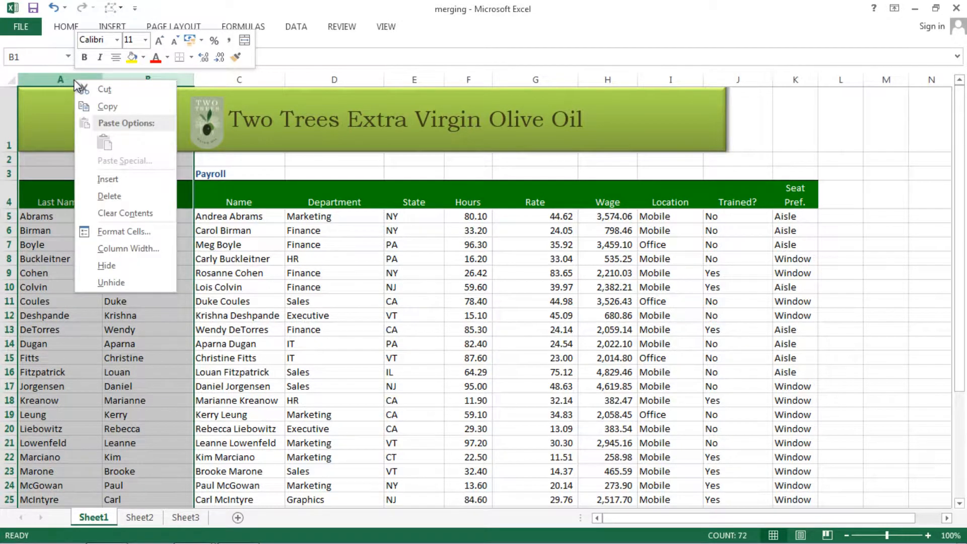
left_click(106, 196)
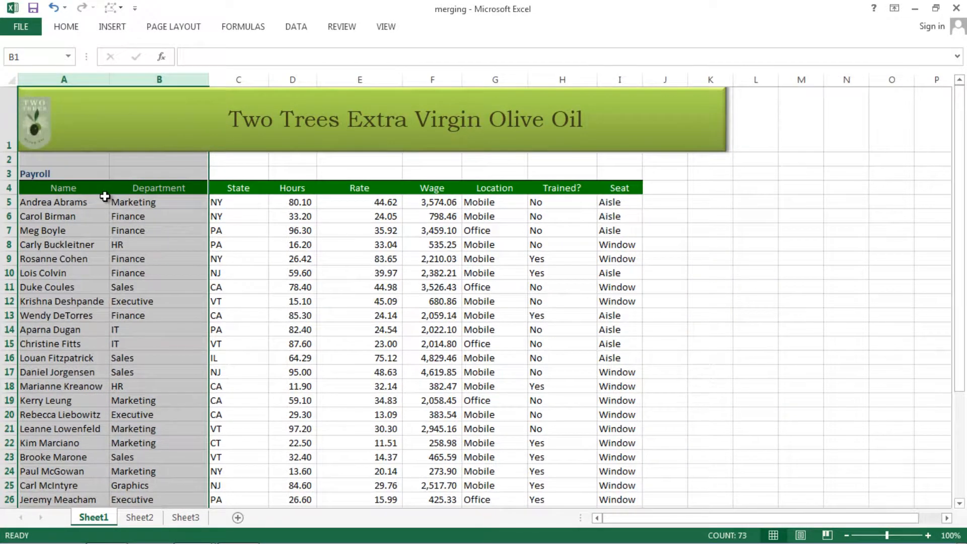
- Narrow the green title banner so its edge lines up with the end of column I
left_click(253, 168)
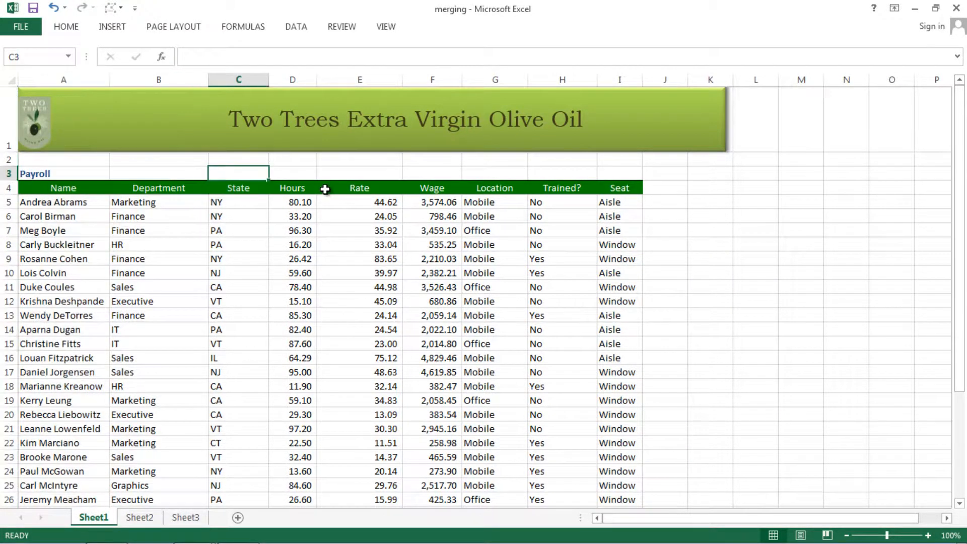
left_click(721, 122)
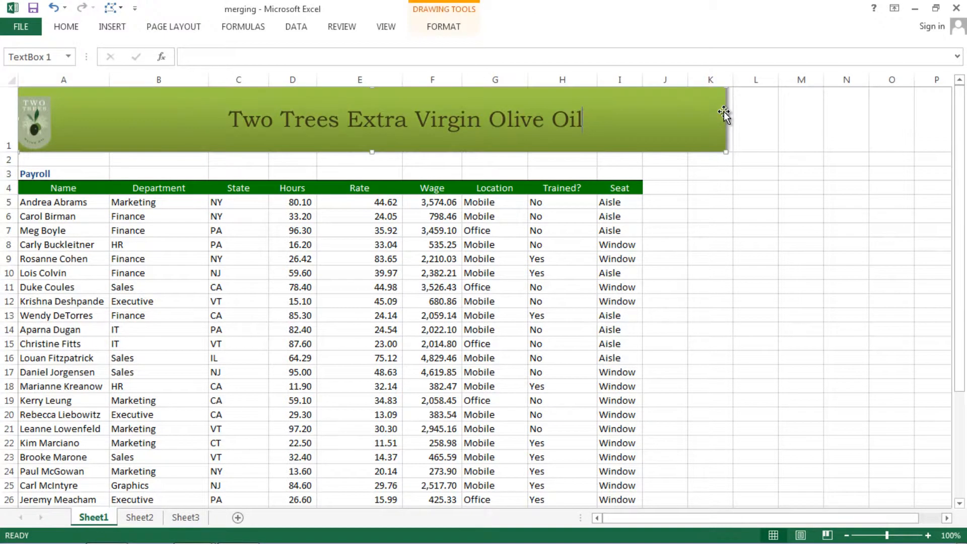
left_click_drag(725, 119, 641, 133)
left_click(535, 171)
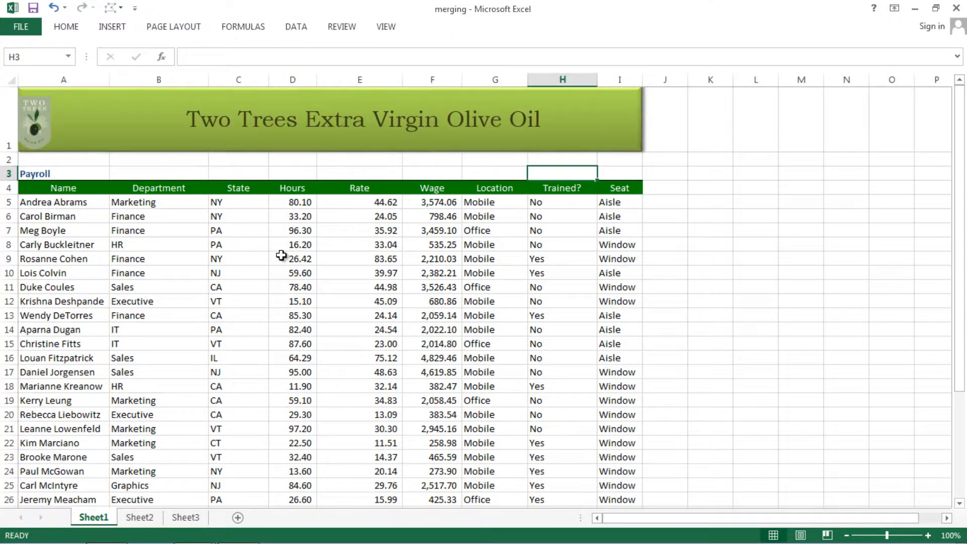
- Review the finished payroll table and check cells in the Name column
scroll(233, 270, "down", 4)
scroll(233, 270, "down", 2)
scroll(233, 270, "up", 6)
left_click(463, 272)
left_click(242, 244)
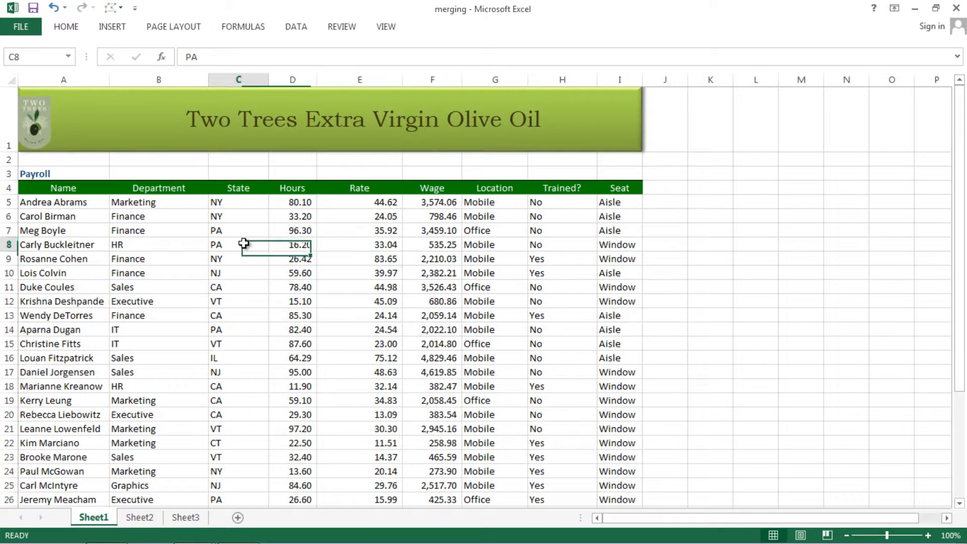
left_click(64, 218)
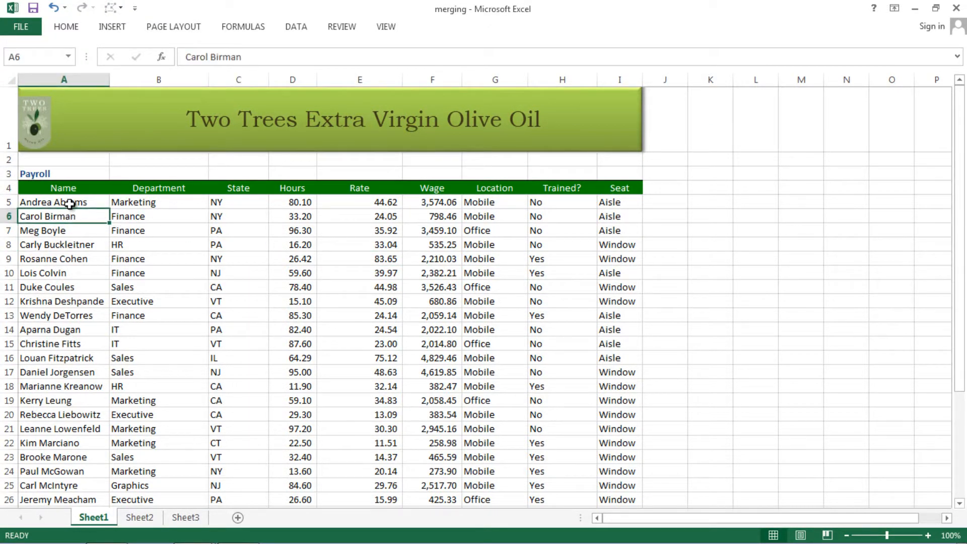
left_click(69, 200)
left_click(68, 222)
left_click(64, 239)
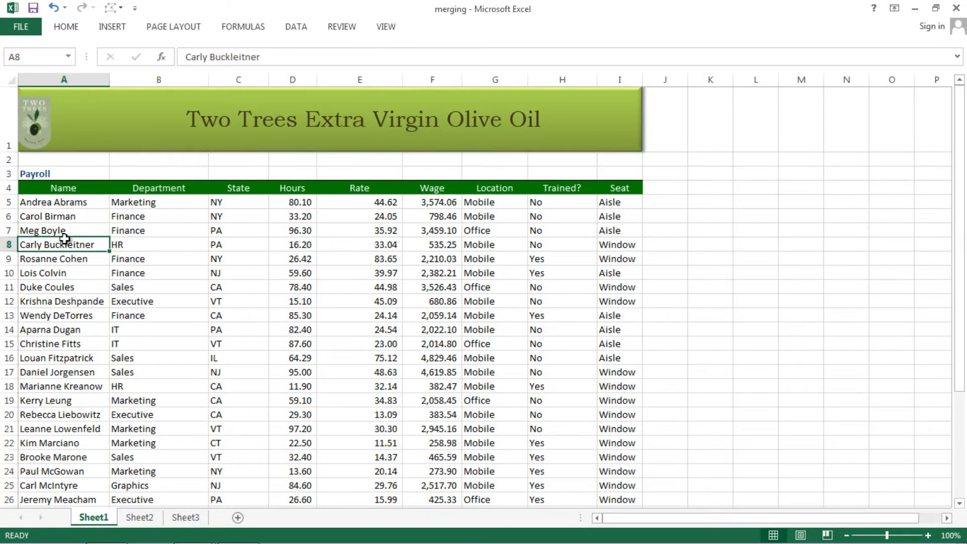